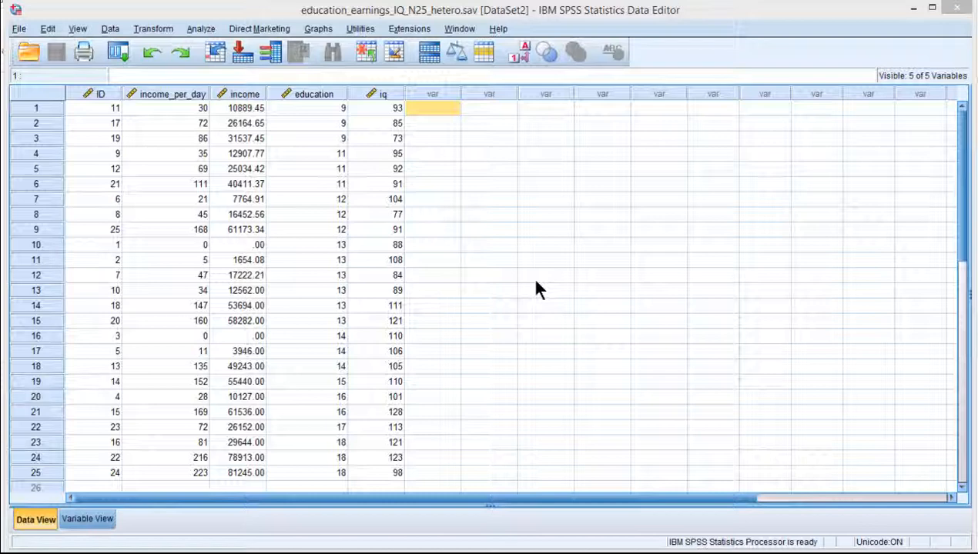
- Set up a linear regression with income_per_day as the dependent variable and education as the independent variable
{"action": "left_click", "coordinate": [307, 109]}
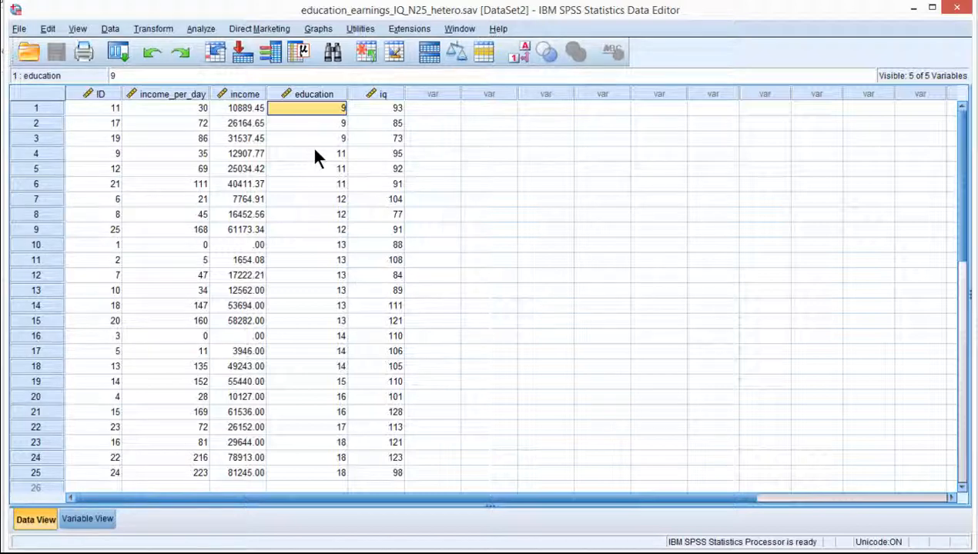
{"action": "left_click", "coordinate": [200, 29]}
{"action": "mouse_move", "coordinate": [257, 173]}
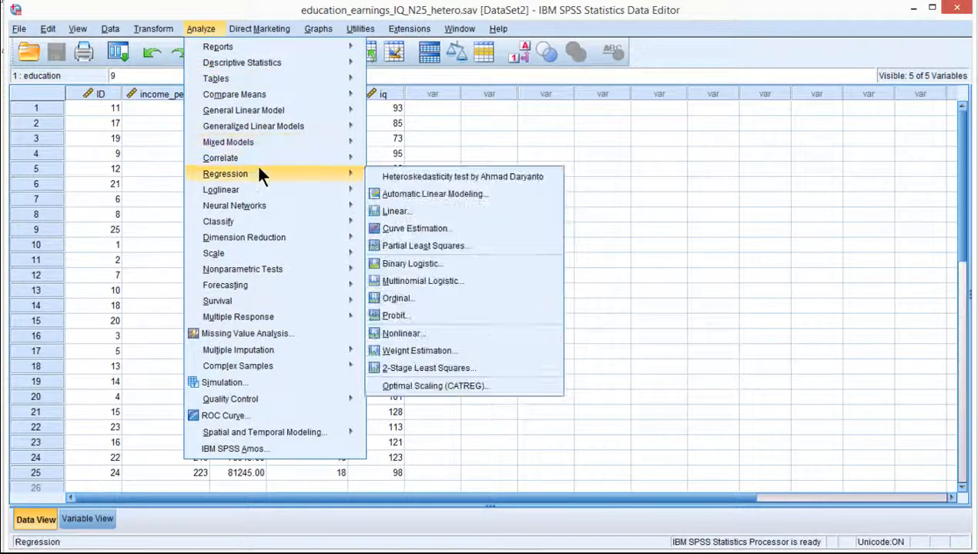
{"action": "left_click", "coordinate": [402, 210]}
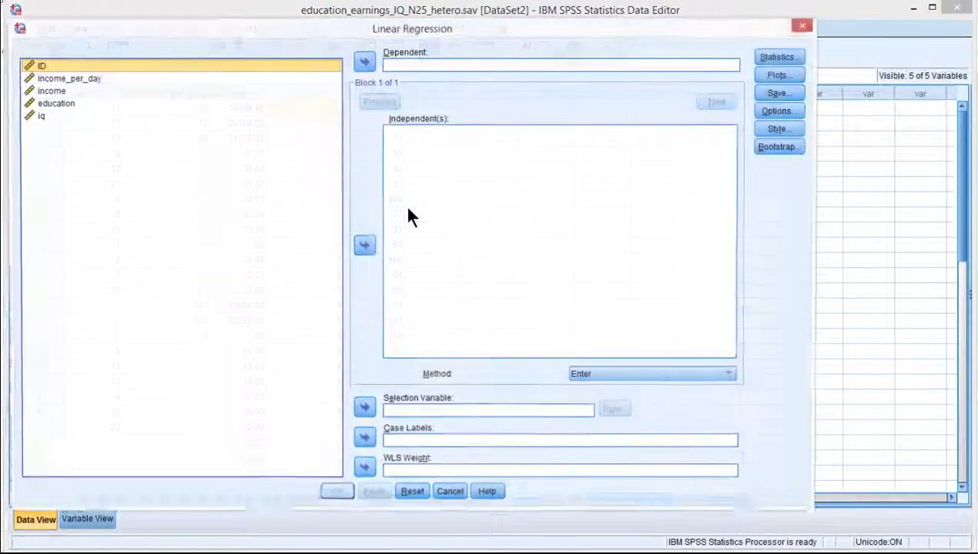
{"action": "left_click", "coordinate": [65, 103]}
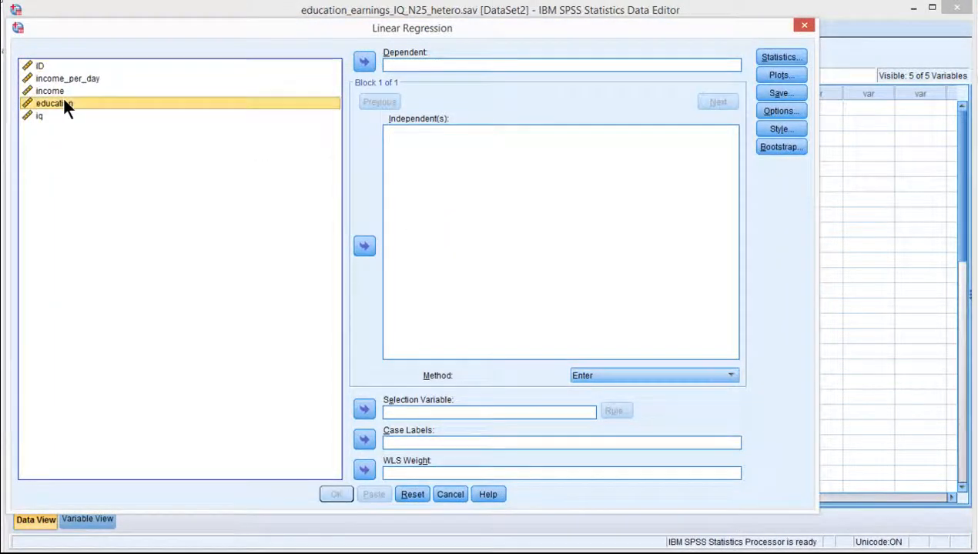
{"action": "left_click", "coordinate": [363, 247]}
{"action": "left_click", "coordinate": [84, 77]}
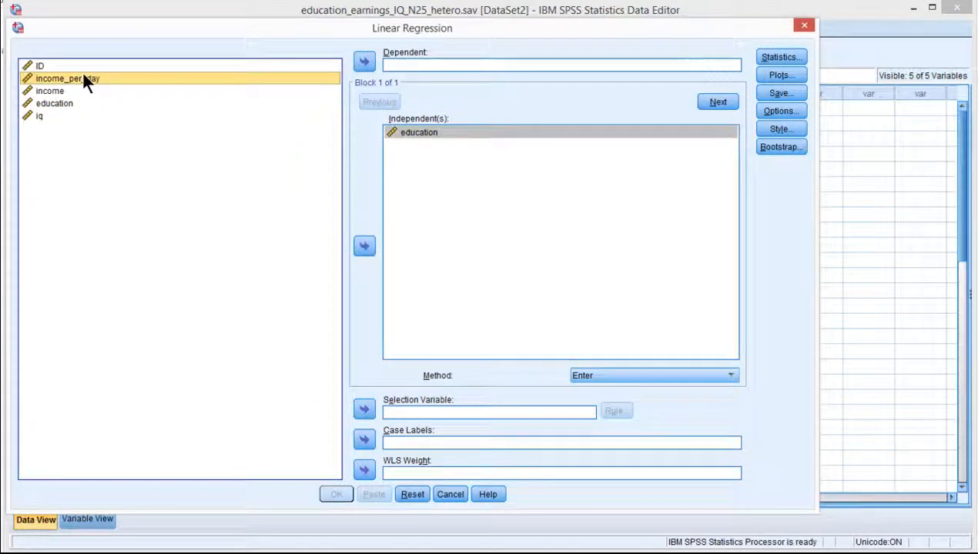
{"action": "left_click", "coordinate": [363, 60]}
{"action": "left_click_drag", "start_coordinate": [371, 23], "coordinate": [419, 2]}
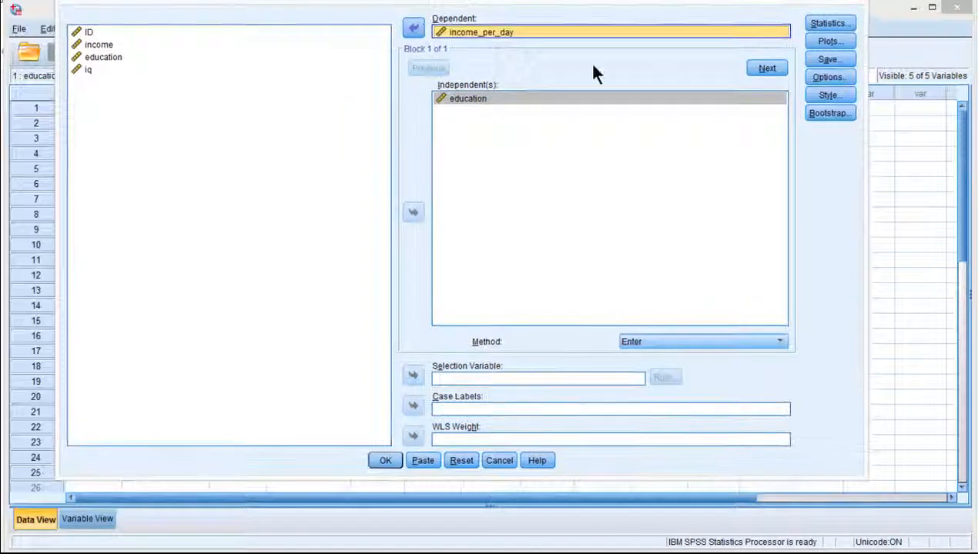
- Add a residual scatterplot with *ZRESID on Y and *ZPRED on X, and run the regression
{"action": "left_click", "coordinate": [826, 42]}
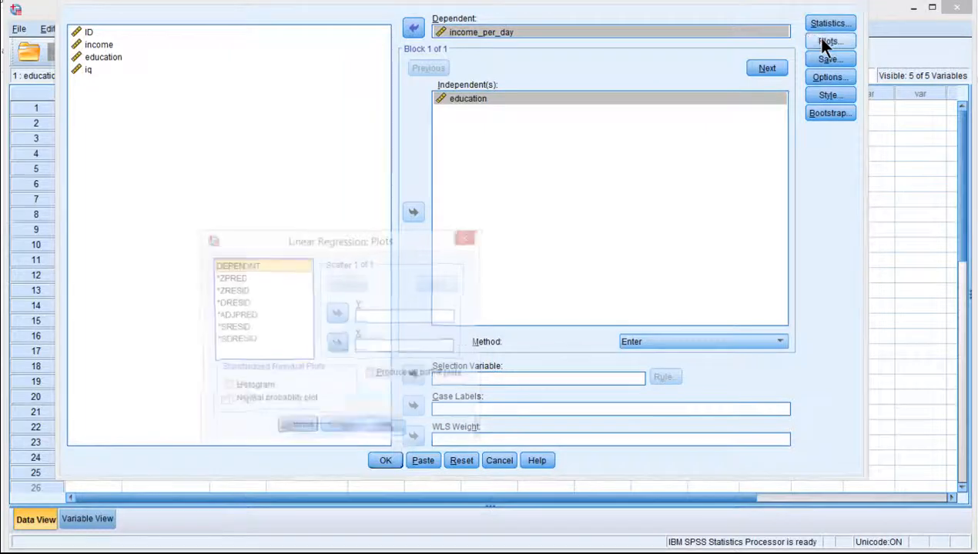
{"action": "left_click", "coordinate": [229, 277]}
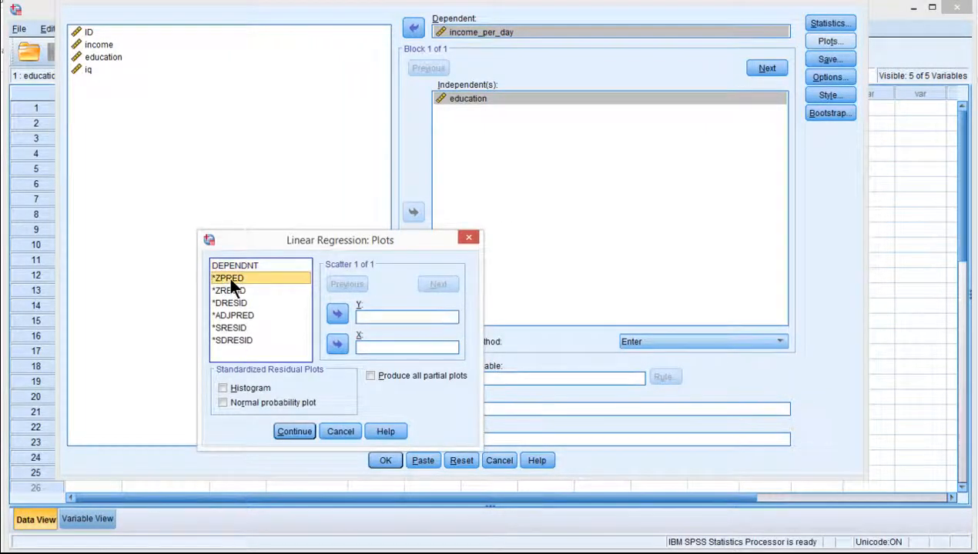
{"action": "left_click", "coordinate": [336, 346]}
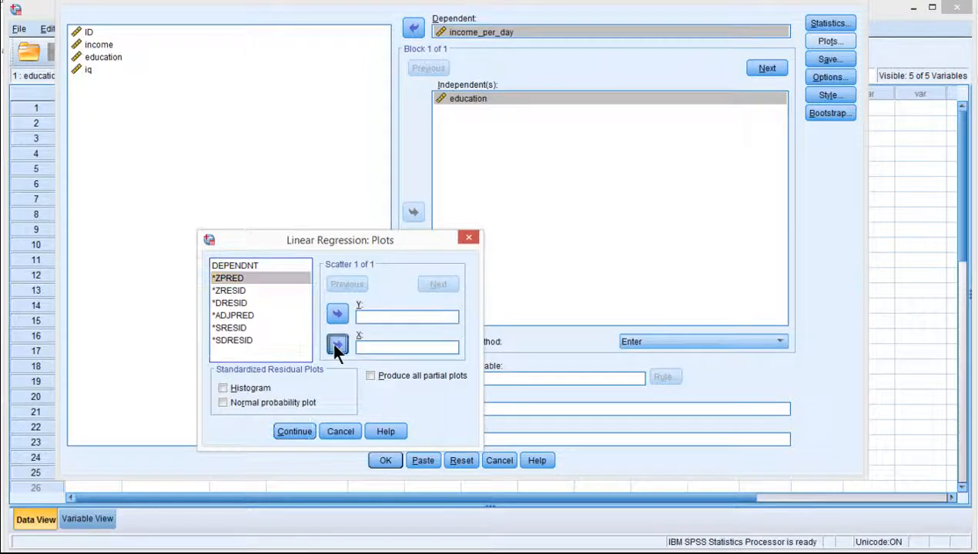
{"action": "left_click", "coordinate": [230, 291]}
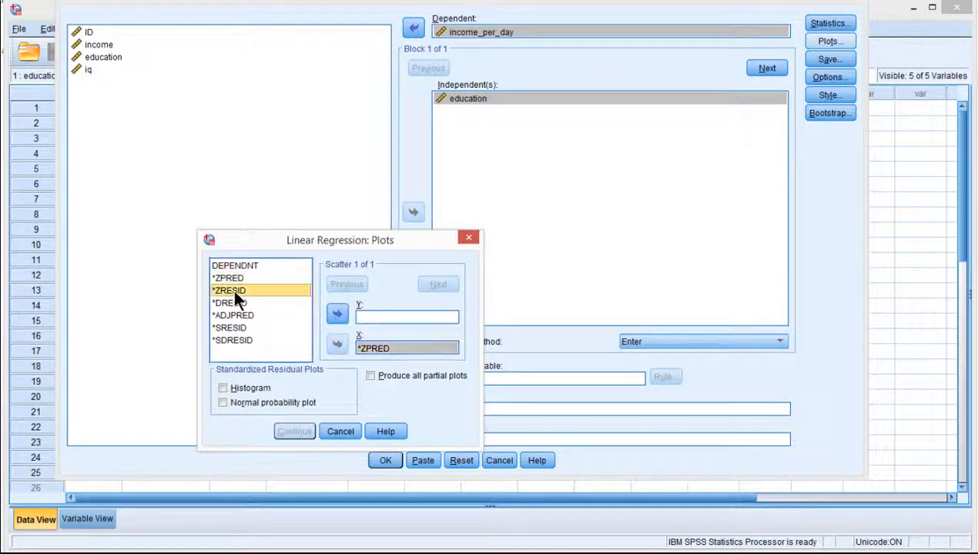
{"action": "left_click", "coordinate": [337, 314]}
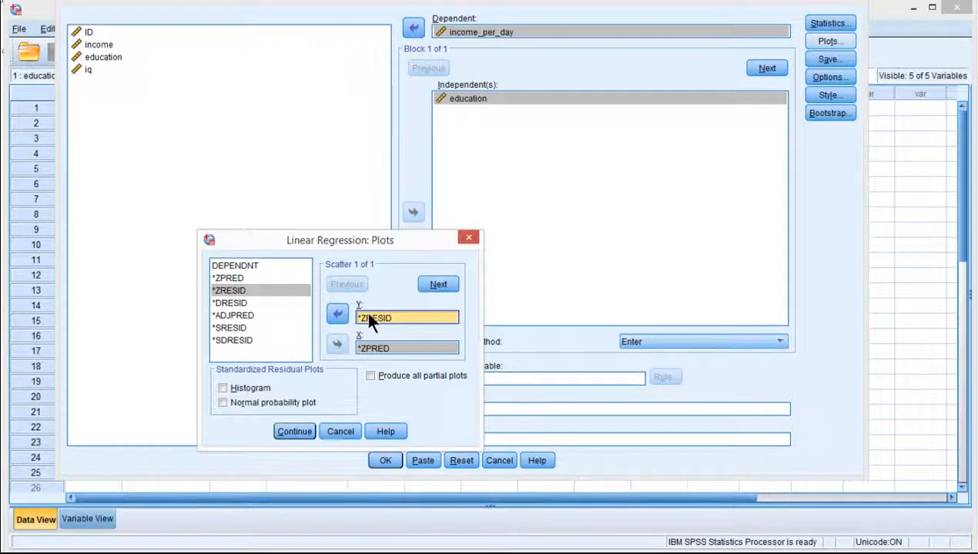
{"action": "left_click", "coordinate": [296, 432]}
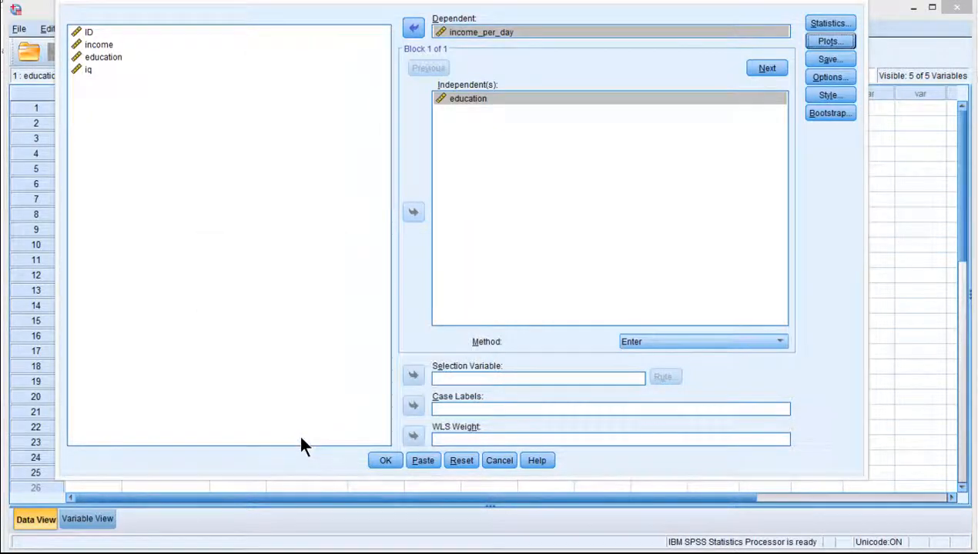
{"action": "left_click", "coordinate": [381, 462]}
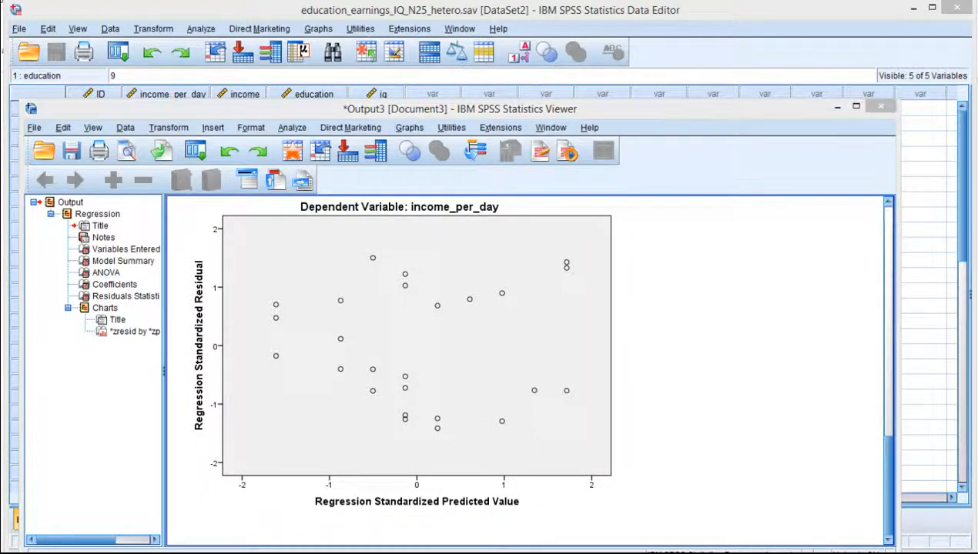
- Rerun the same linear regression from the data file, saving standardized predicted values and standardized residuals as new variables
{"action": "key", "text": "alt+Tab"}
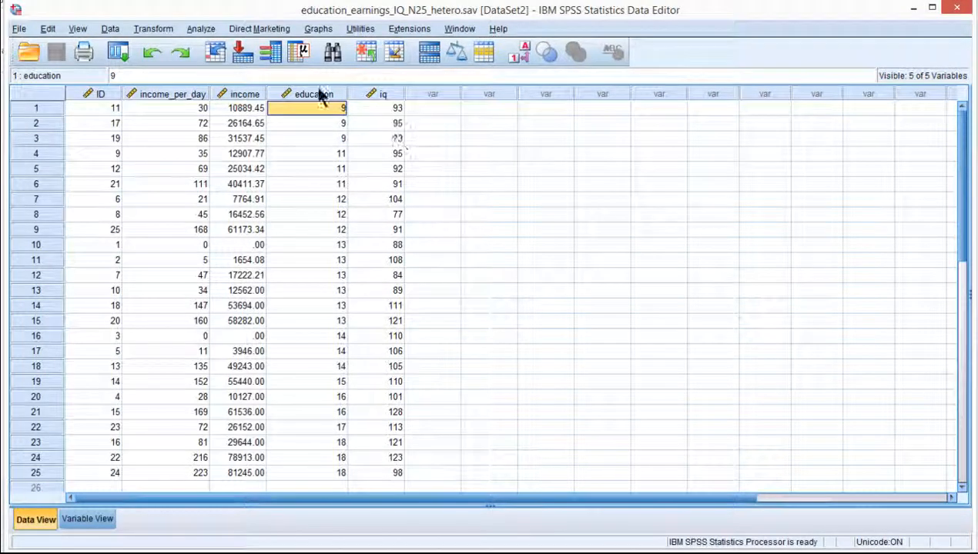
{"action": "left_click", "coordinate": [202, 29]}
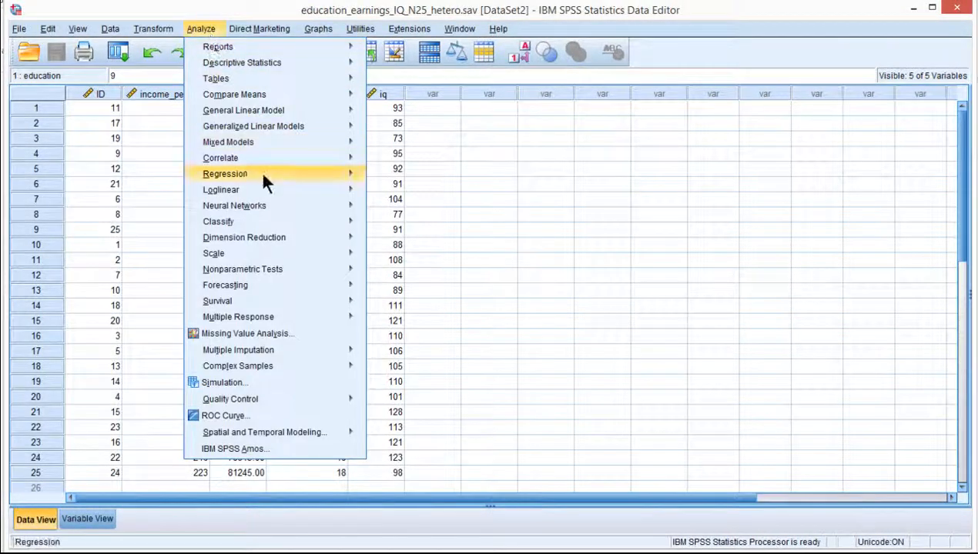
{"action": "mouse_move", "coordinate": [266, 163]}
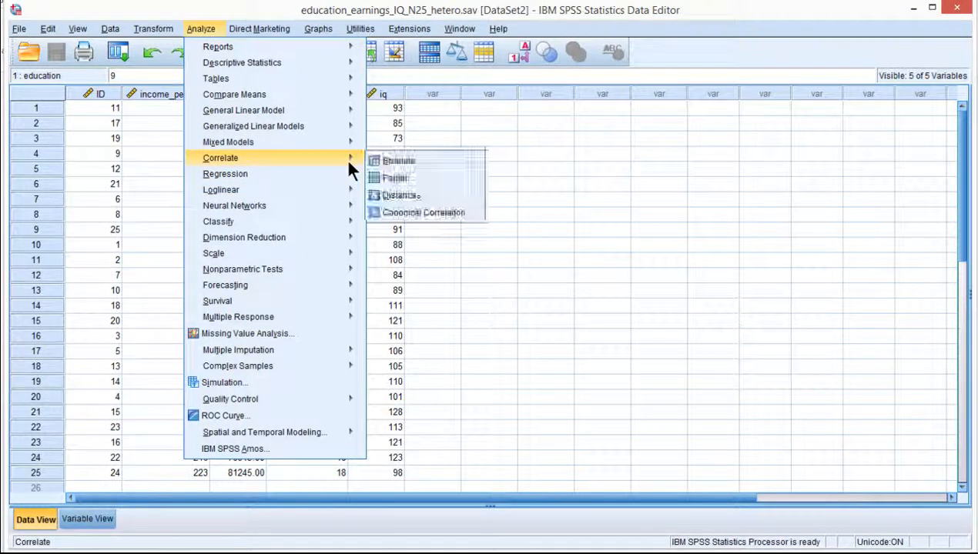
{"action": "mouse_move", "coordinate": [347, 174]}
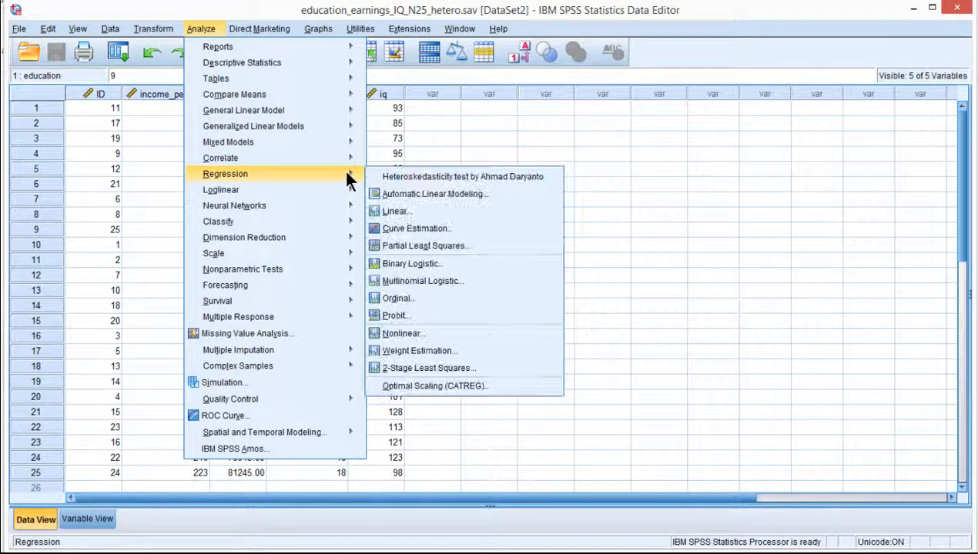
{"action": "left_click", "coordinate": [388, 211]}
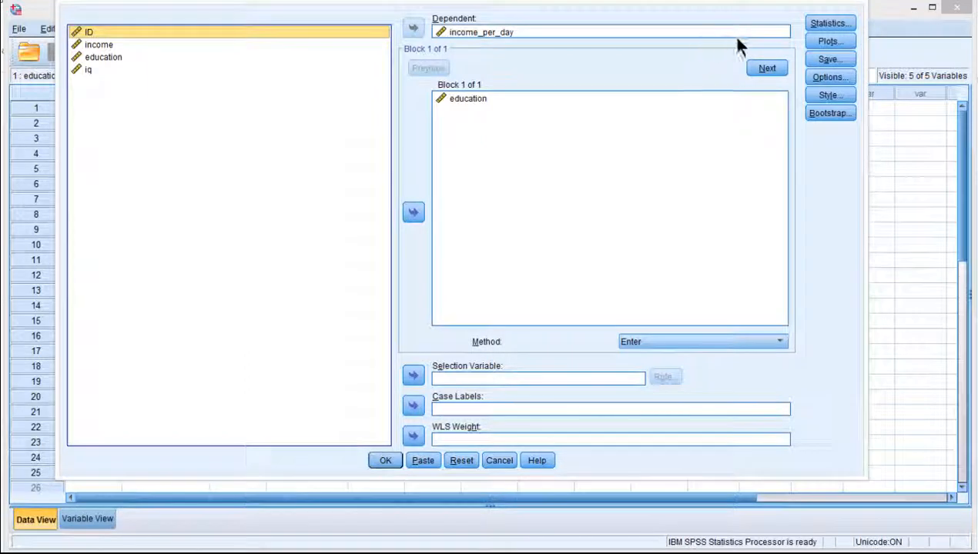
{"action": "left_click", "coordinate": [828, 60]}
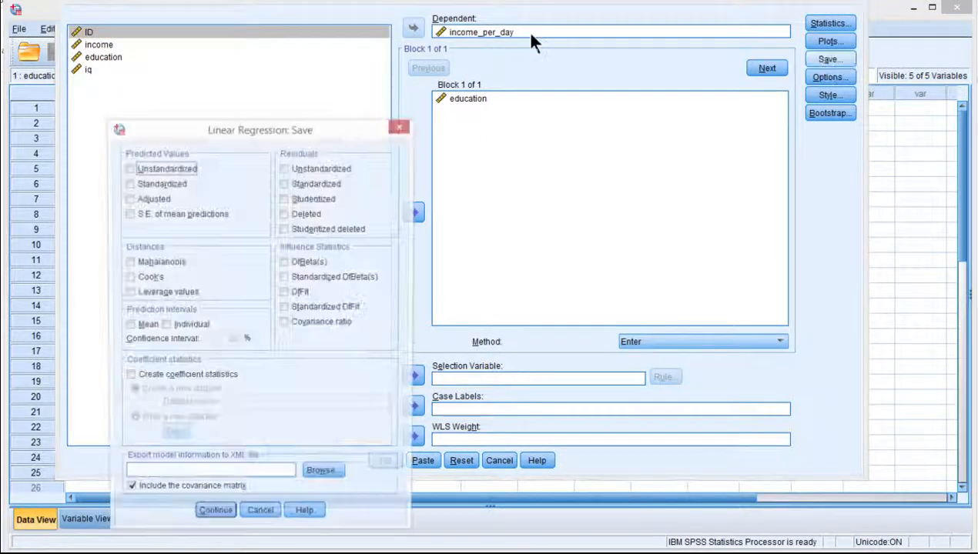
{"action": "left_click", "coordinate": [305, 182]}
{"action": "left_click", "coordinate": [169, 180]}
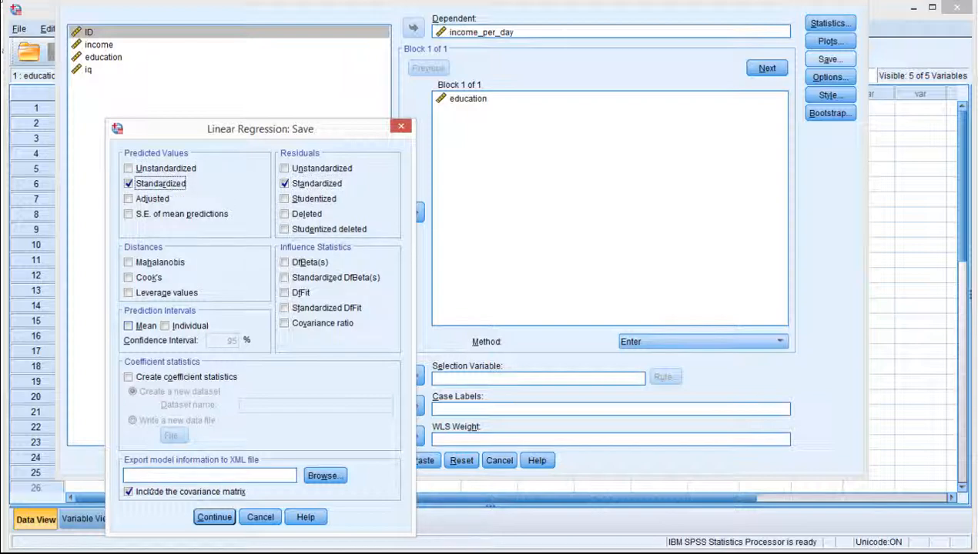
{"action": "left_click", "coordinate": [212, 520]}
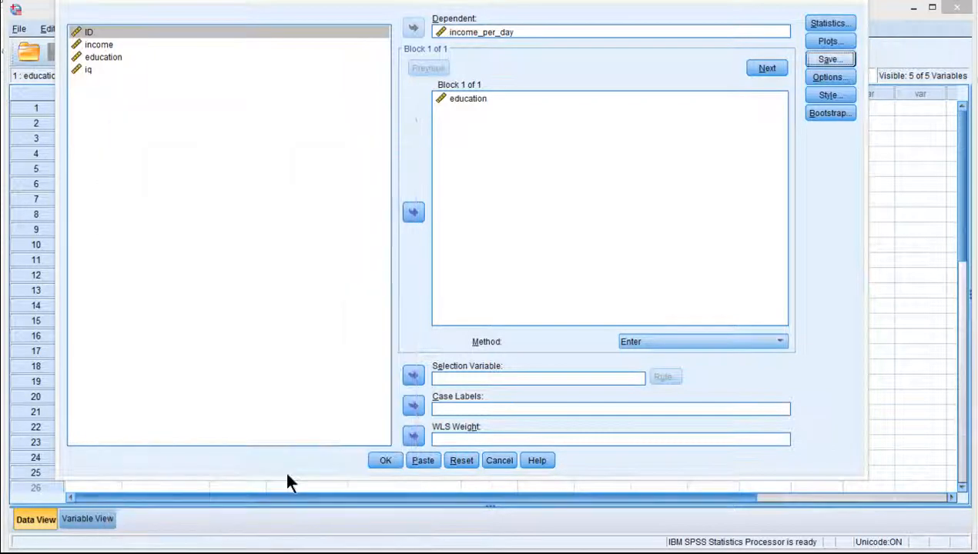
{"action": "left_click", "coordinate": [385, 461]}
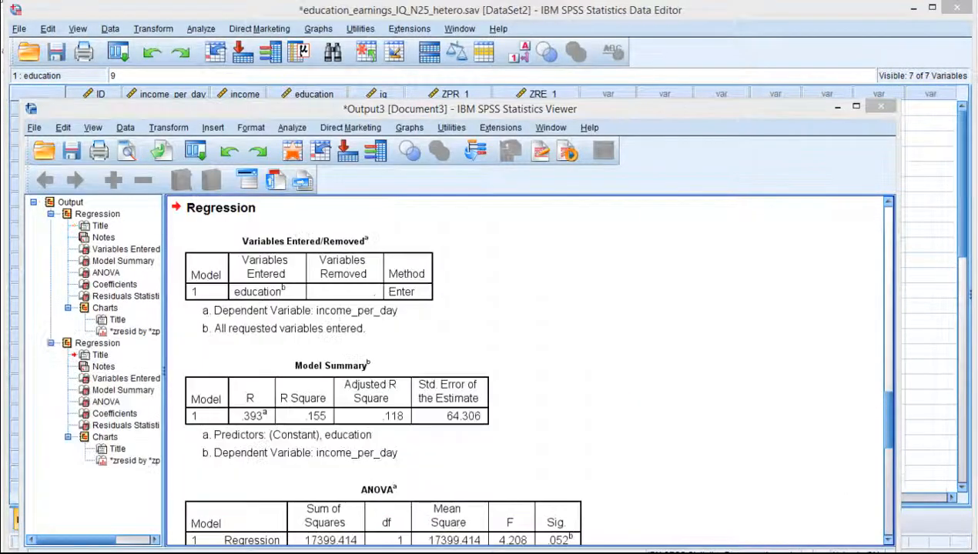
- Return to the data file and start computing a new variable with the target name zre_1_abs
{"action": "key", "text": "alt+Tab"}
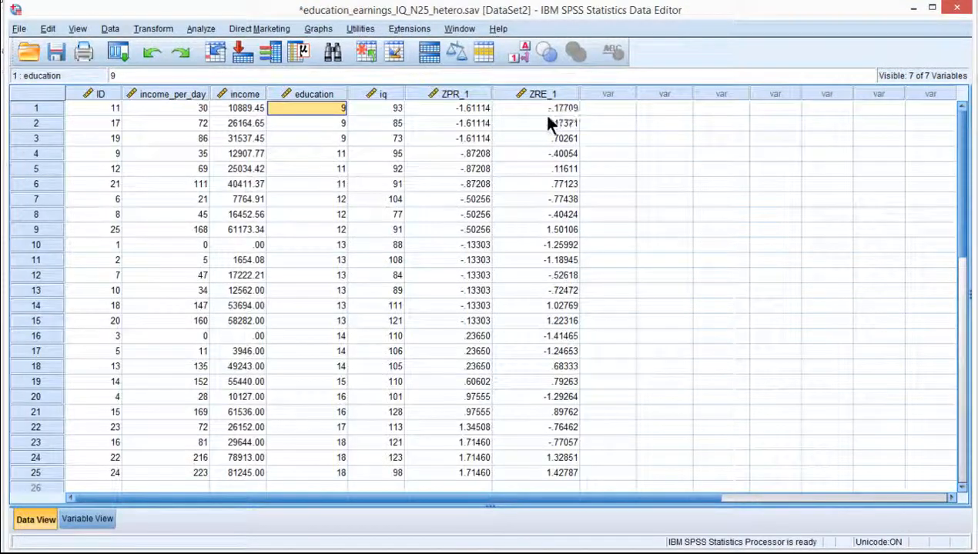
{"action": "left_click", "coordinate": [536, 93]}
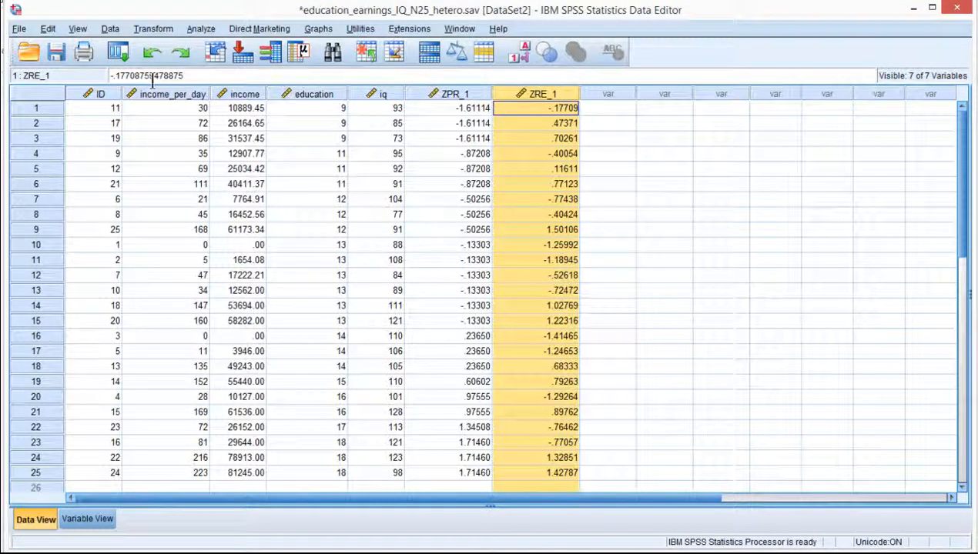
{"action": "left_click", "coordinate": [150, 28]}
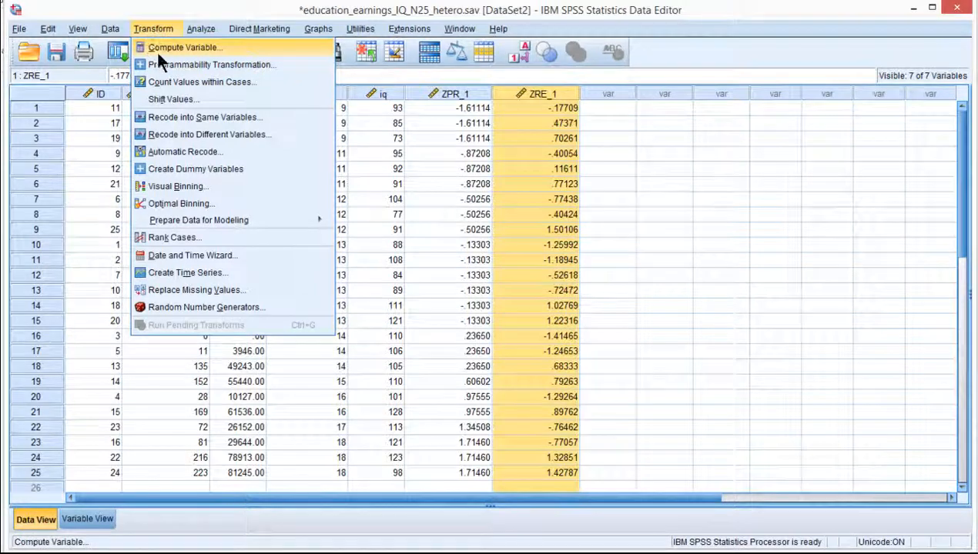
{"action": "left_click", "coordinate": [158, 48]}
{"action": "left_click_drag", "start_coordinate": [318, 237], "coordinate": [347, 156]}
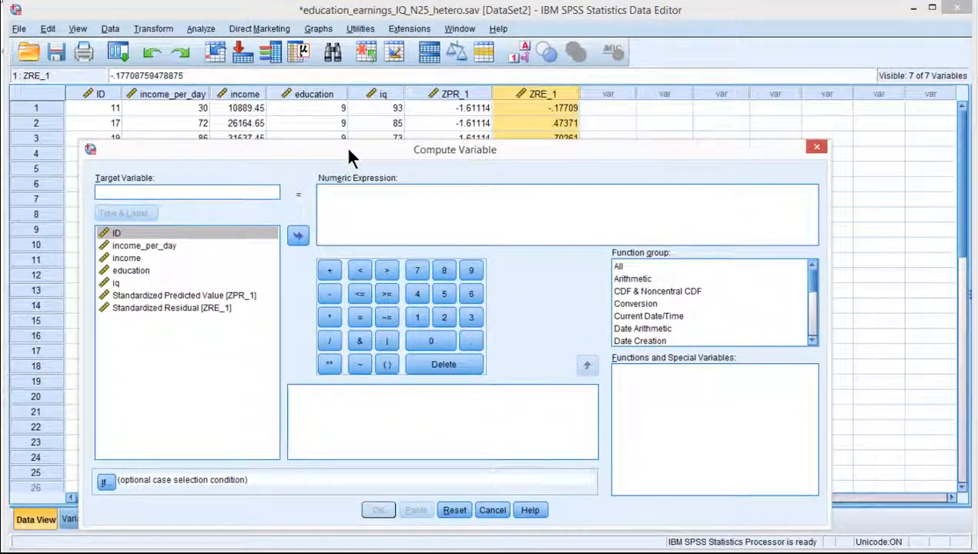
{"action": "type", "text": "zre_1"}
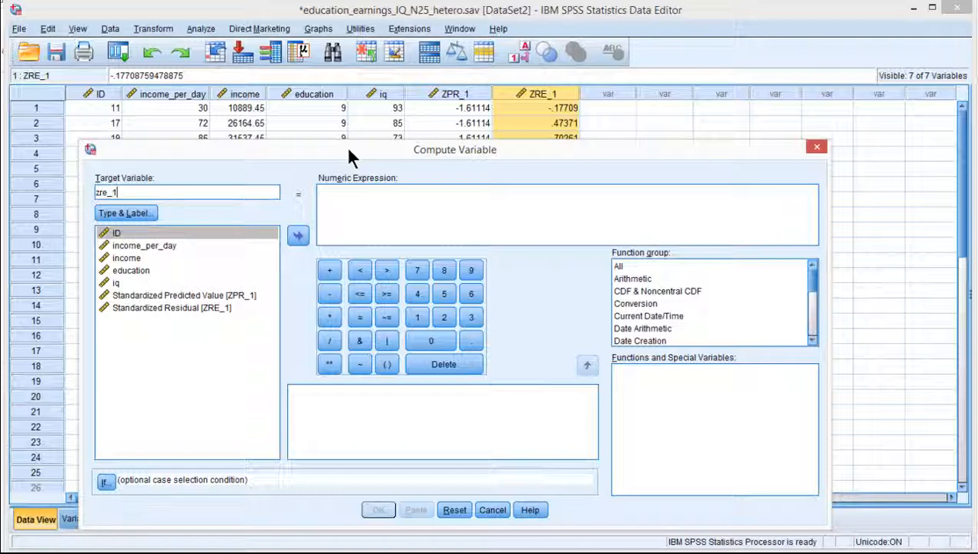
{"action": "type", "text": "_abs"}
- Define the numeric expression as ABS(ZRE_1) using the Abs function and the standardized residual, and compute the variable
{"action": "left_click", "coordinate": [629, 269]}
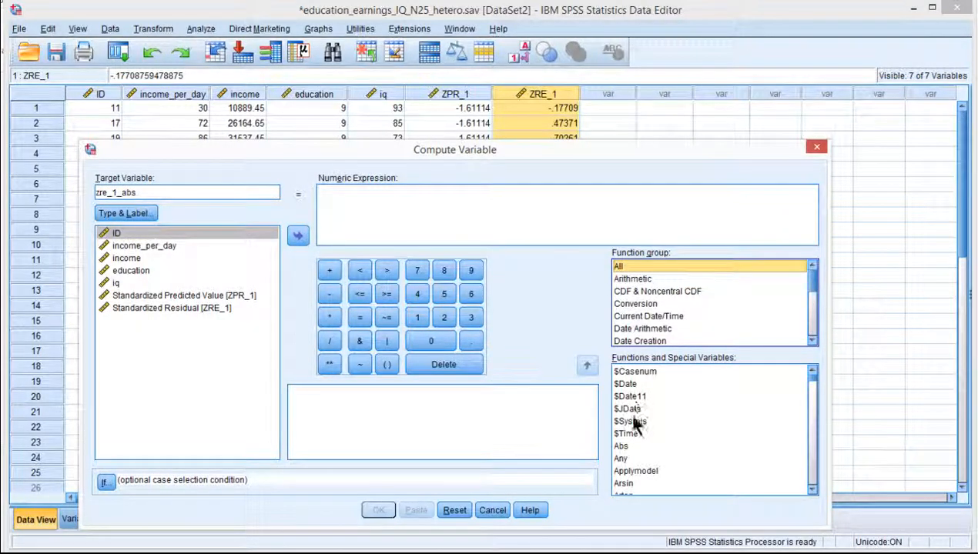
{"action": "double_click", "coordinate": [621, 447]}
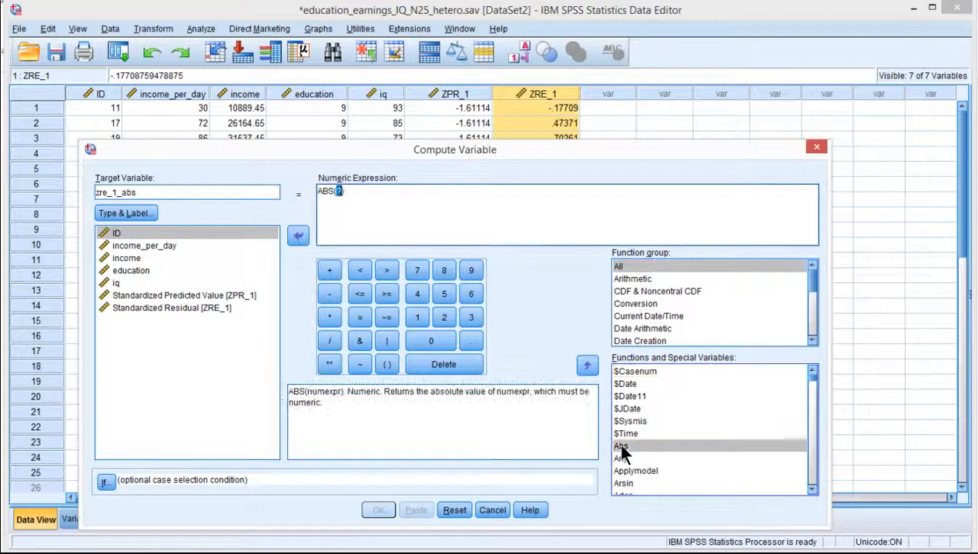
{"action": "left_click", "coordinate": [155, 308]}
{"action": "double_click", "coordinate": [155, 308]}
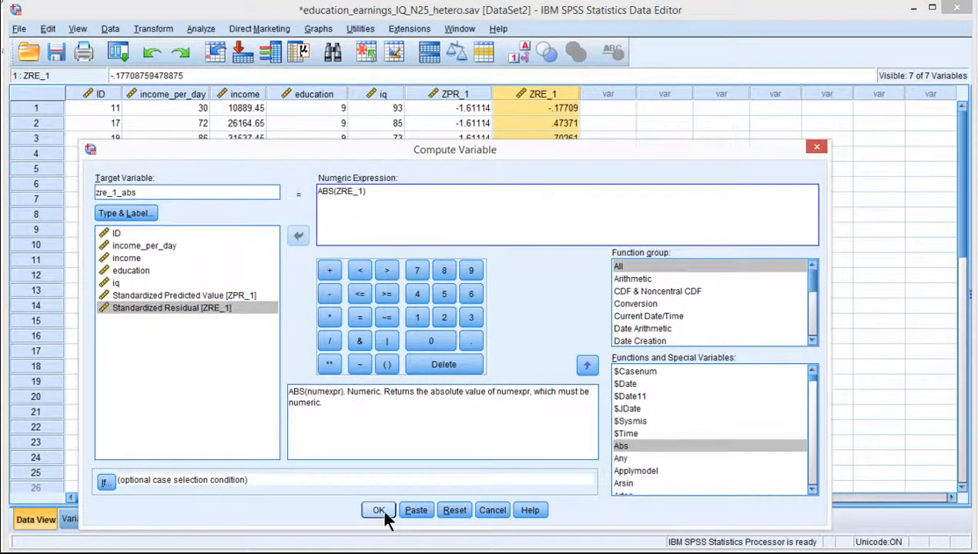
{"action": "left_click", "coordinate": [383, 514]}
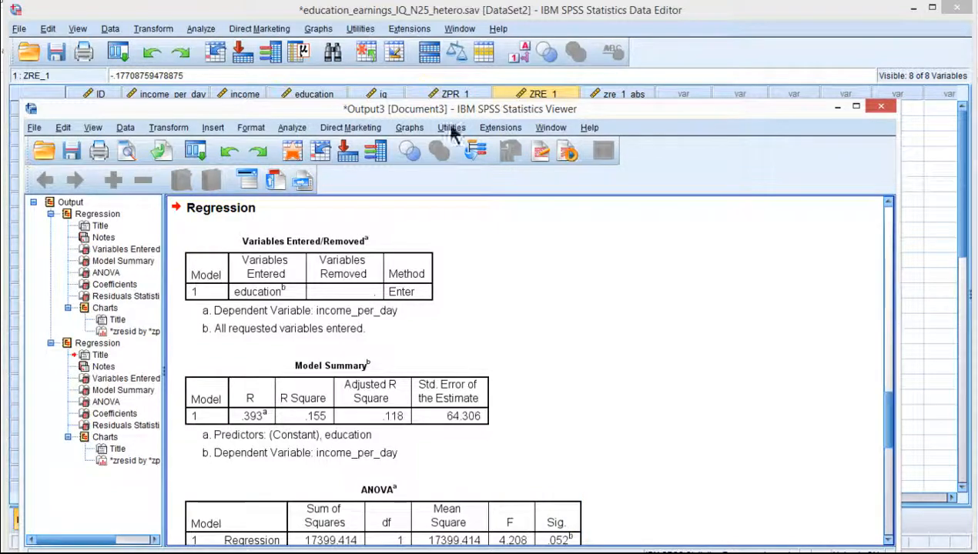
- Go back to the data file and examine the zre_1_abs column alongside the ZPR_1 column
{"action": "left_click", "coordinate": [855, 106]}
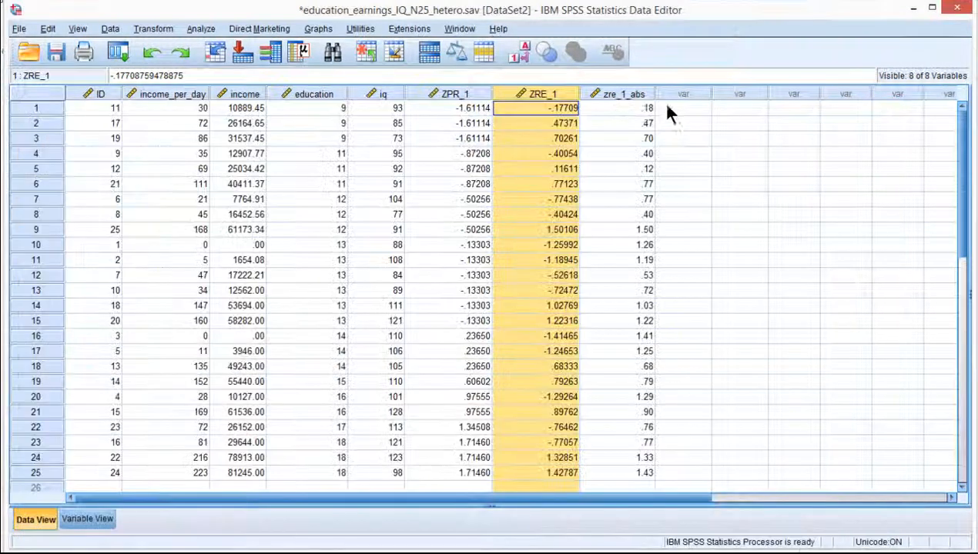
{"action": "left_click", "coordinate": [622, 94]}
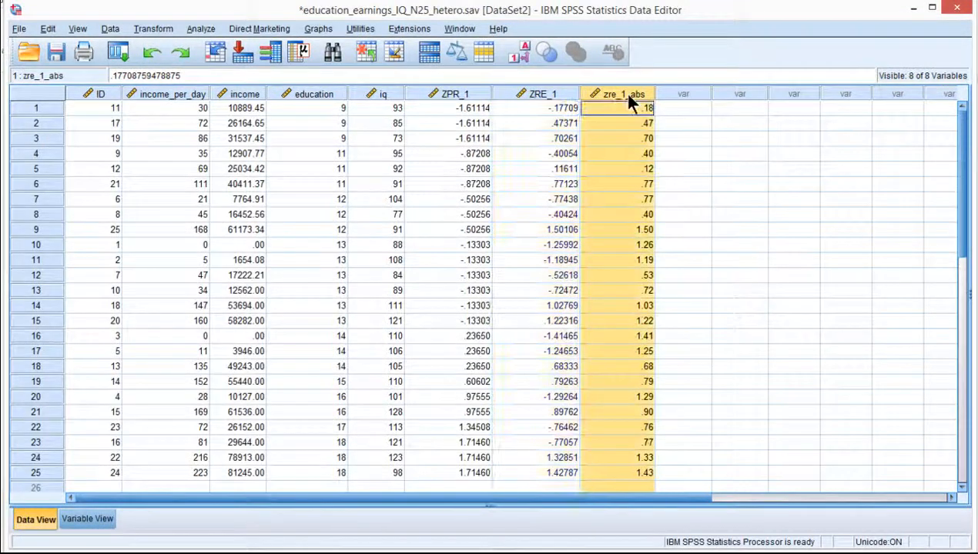
{"action": "left_click", "coordinate": [458, 94]}
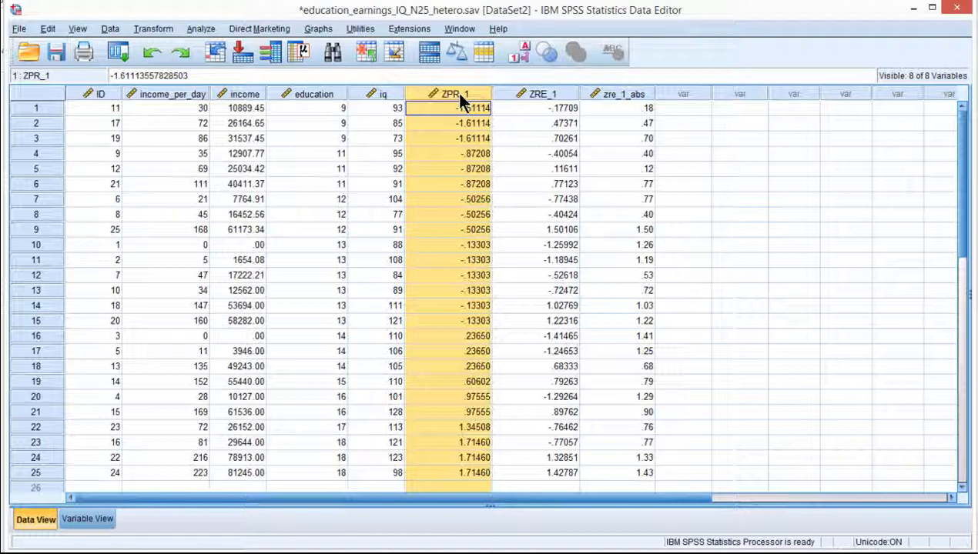
{"action": "left_click", "coordinate": [648, 94]}
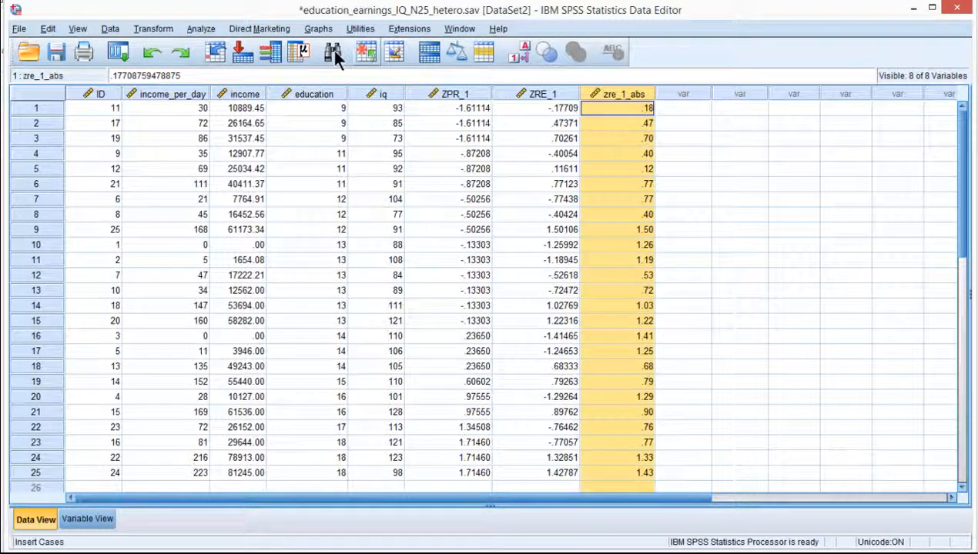
- Create a simple scatterplot with zre_1_abs on the Y axis and Standardized Predicted Value [ZPR_1] on the X axis
{"action": "left_click", "coordinate": [318, 30]}
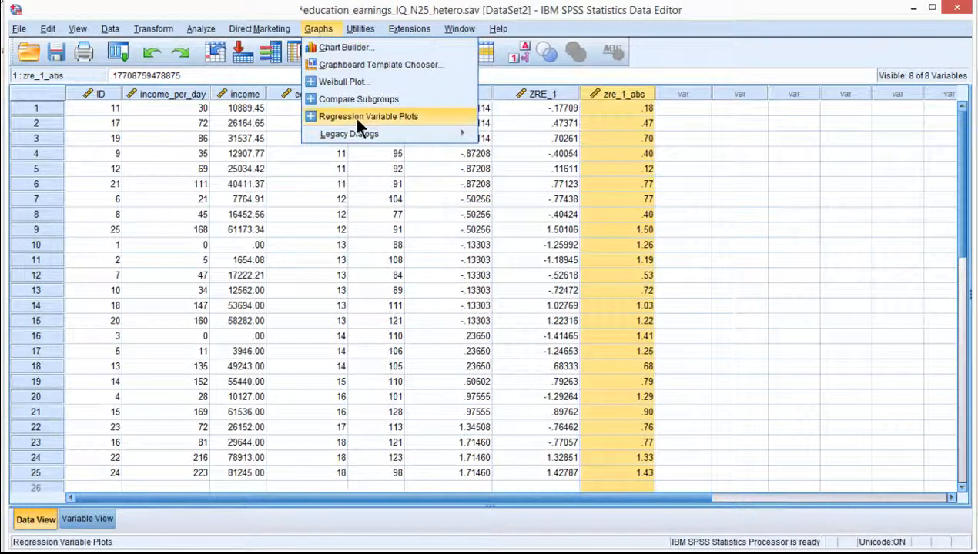
{"action": "mouse_move", "coordinate": [422, 133]}
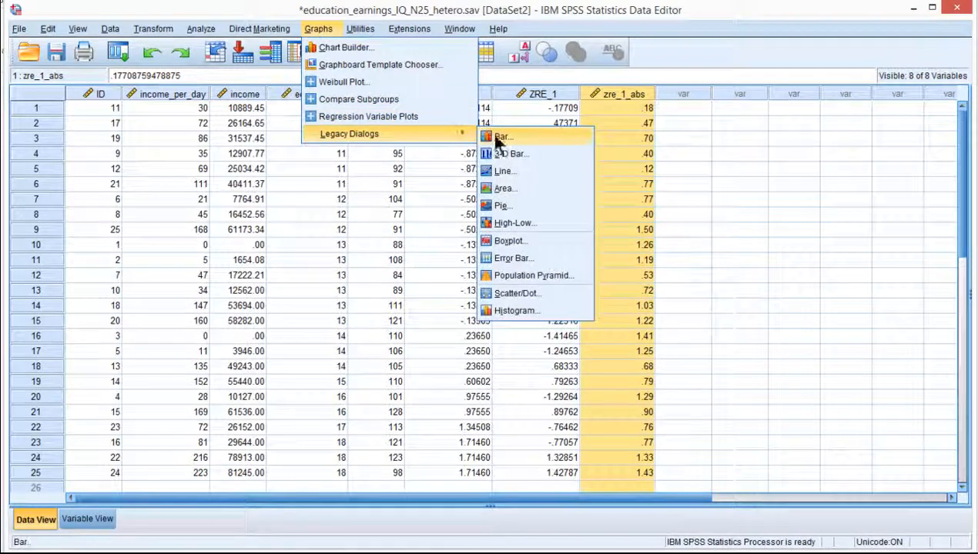
{"action": "left_click", "coordinate": [505, 294]}
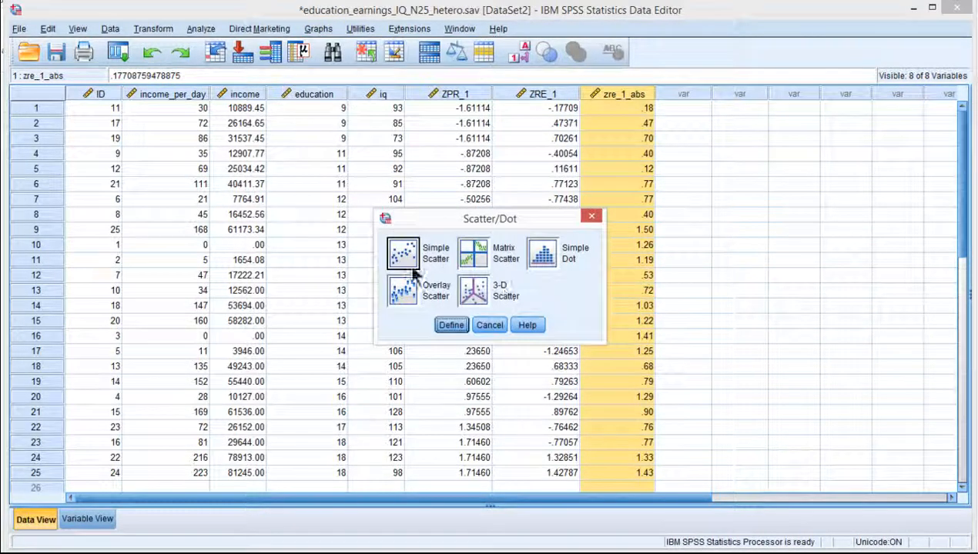
{"action": "left_click", "coordinate": [450, 325]}
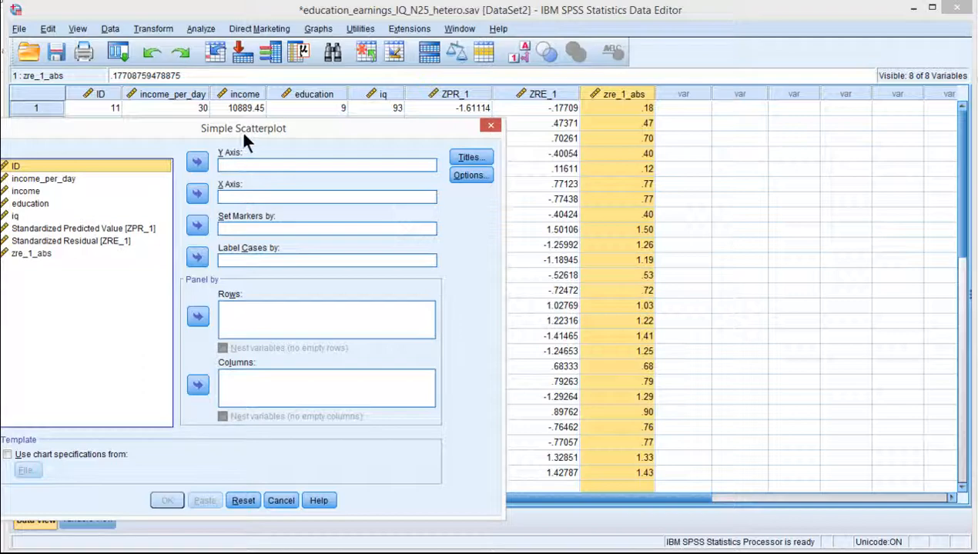
{"action": "left_click_drag", "start_coordinate": [241, 130], "coordinate": [331, 70]}
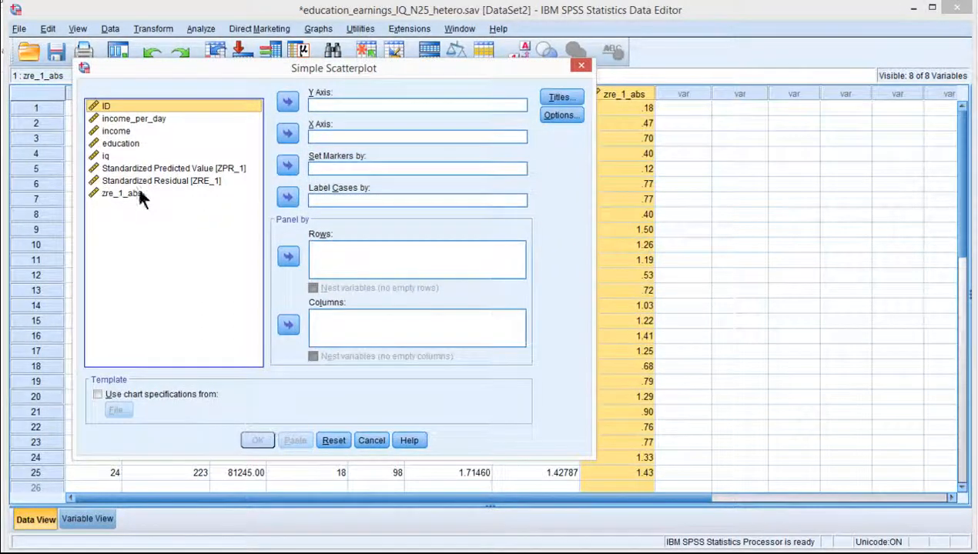
{"action": "left_click", "coordinate": [137, 193]}
{"action": "left_click", "coordinate": [288, 101]}
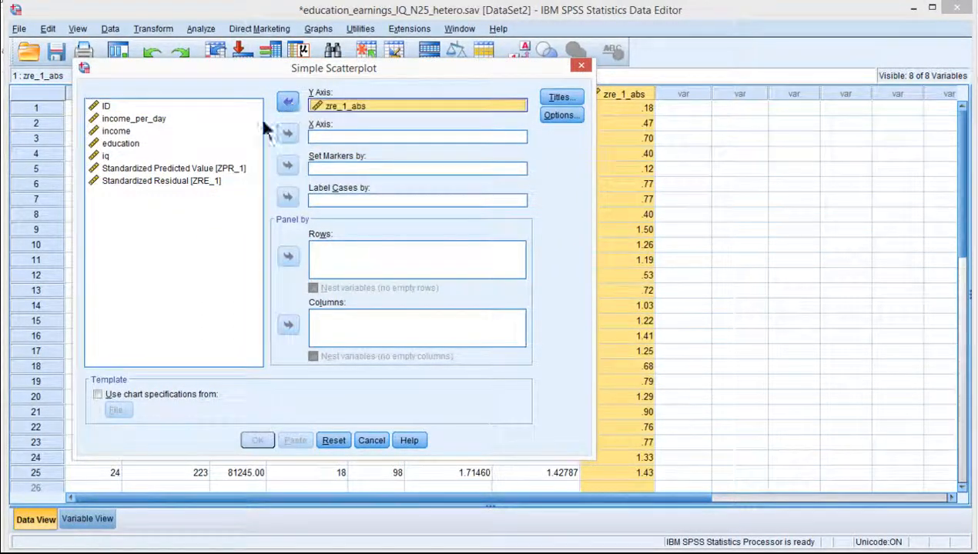
{"action": "left_click", "coordinate": [157, 169]}
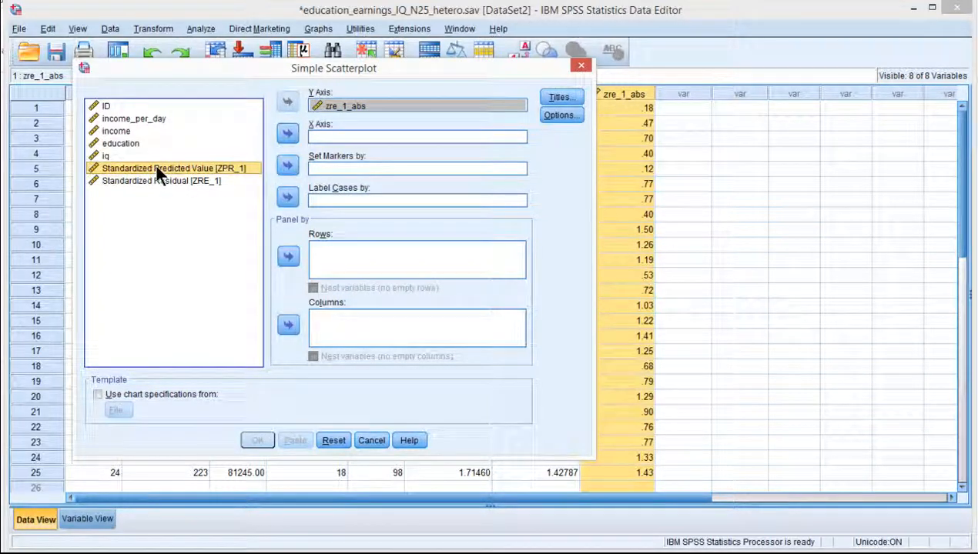
{"action": "left_click", "coordinate": [287, 134]}
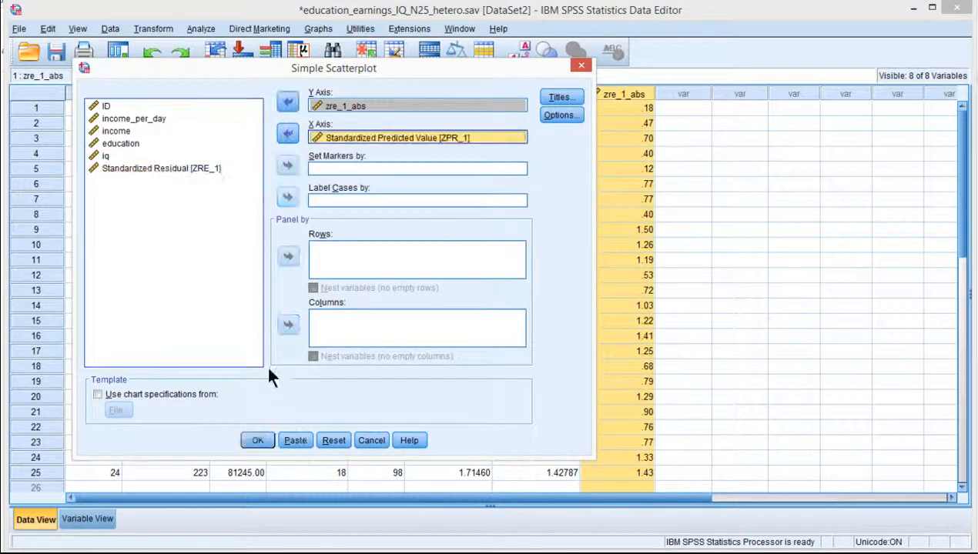
{"action": "left_click", "coordinate": [258, 441]}
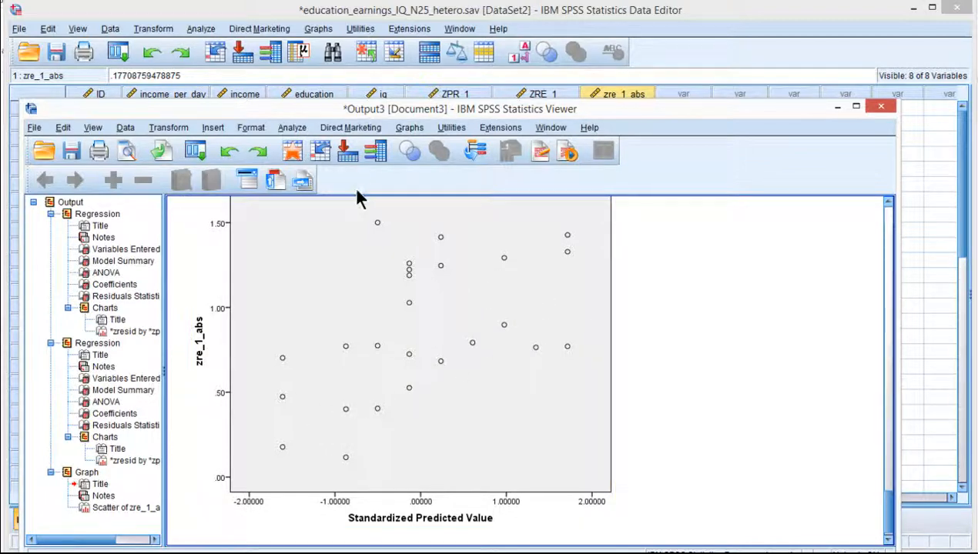
{"action": "left_click_drag", "start_coordinate": [384, 108], "coordinate": [388, 43]}
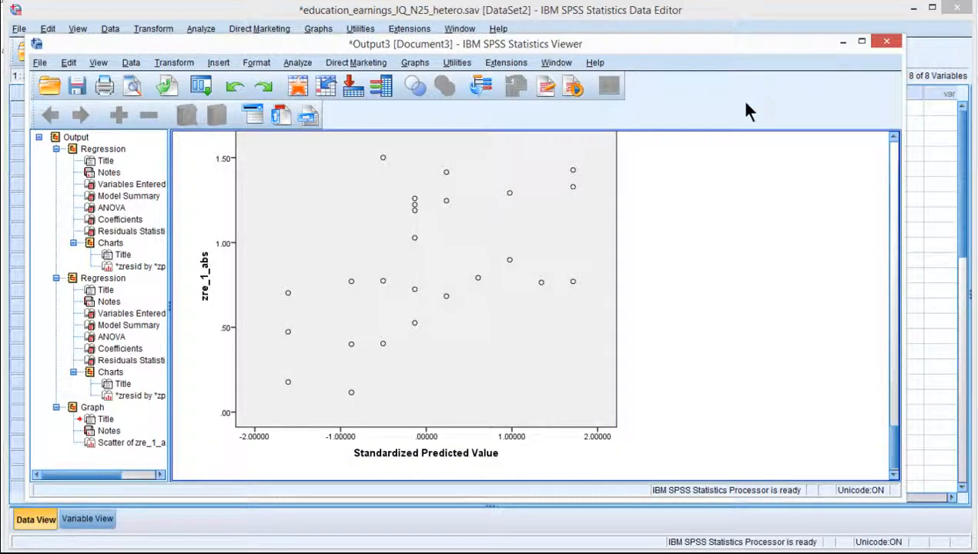
{"action": "left_click", "coordinate": [517, 275]}
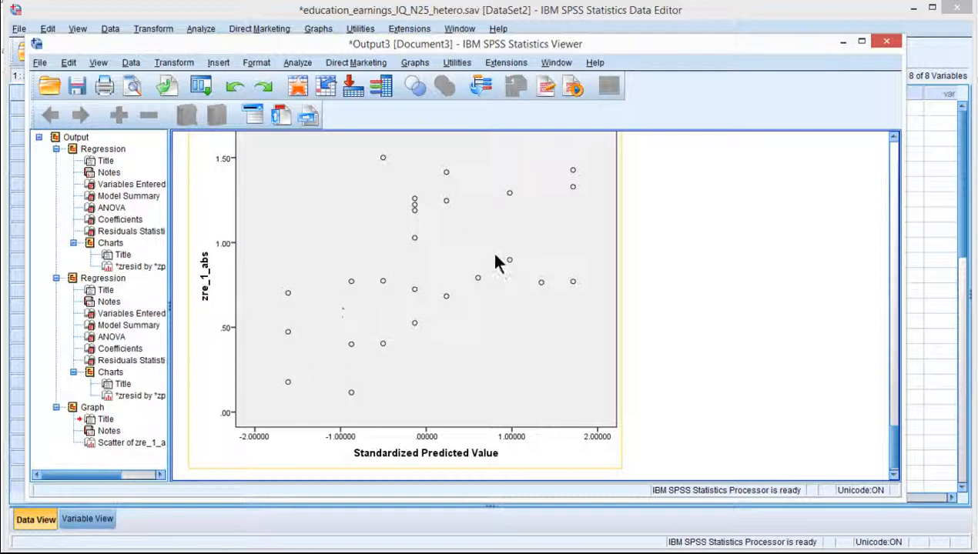
- Run a bivariate correlation between Standardized Predicted Value [ZPR_1] and zre_1_abs with both Pearson and Spearman coefficients, two-tailed
{"action": "left_click", "coordinate": [297, 62]}
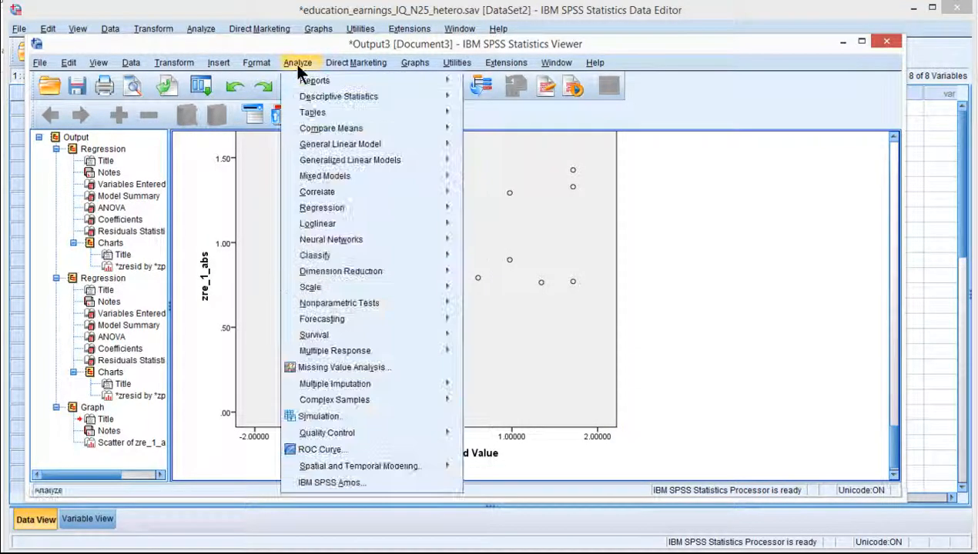
{"action": "mouse_move", "coordinate": [337, 195]}
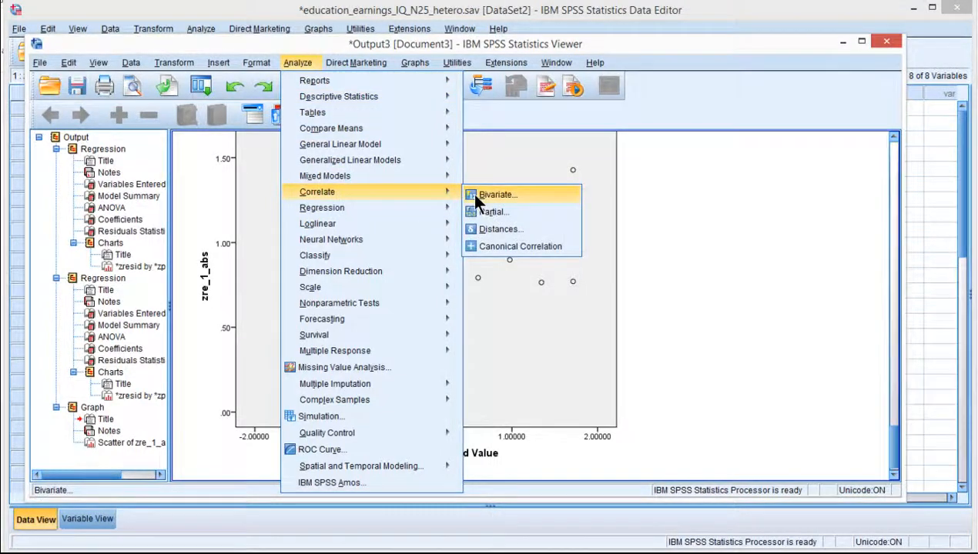
{"action": "left_click", "coordinate": [472, 193]}
{"action": "left_click", "coordinate": [108, 120]}
{"action": "left_click", "coordinate": [430, 225]}
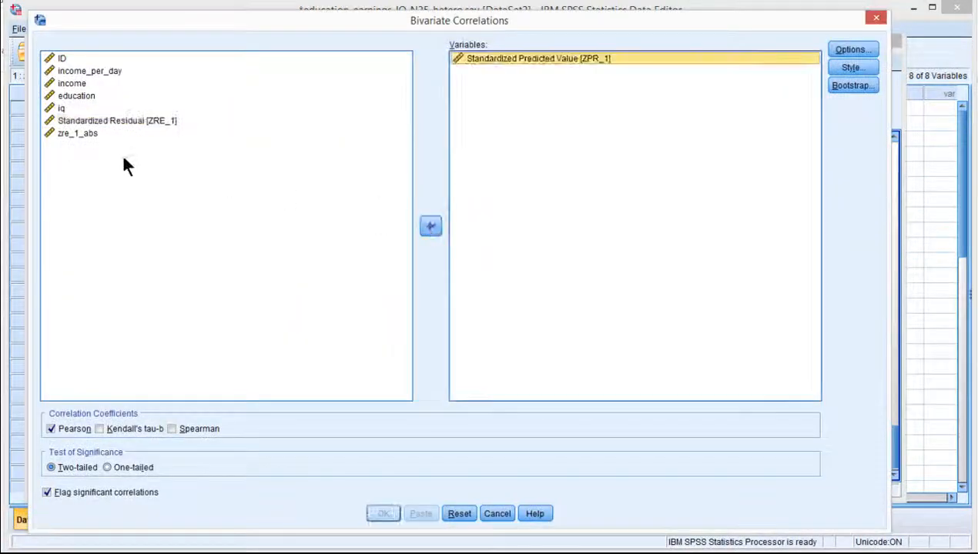
{"action": "left_click", "coordinate": [87, 133]}
{"action": "left_click", "coordinate": [430, 226]}
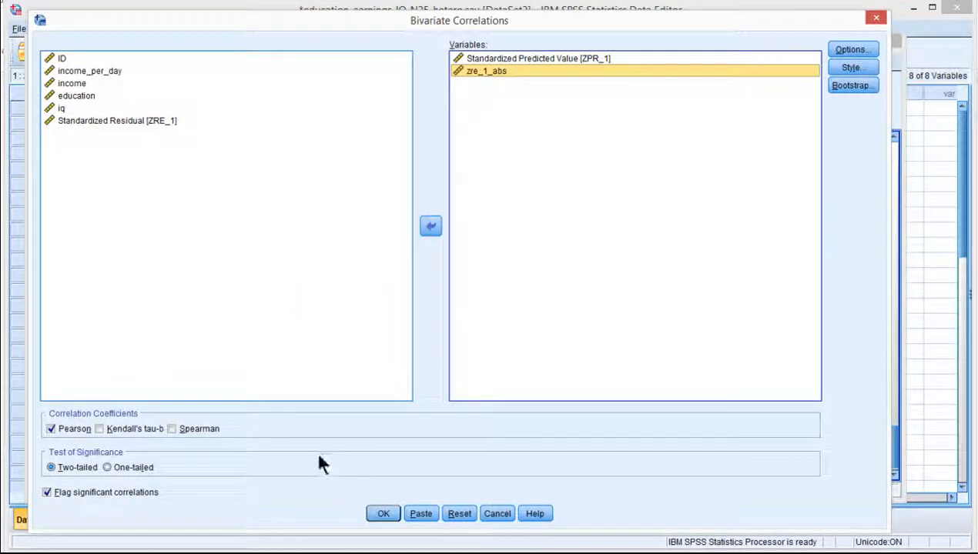
{"action": "left_click", "coordinate": [193, 429]}
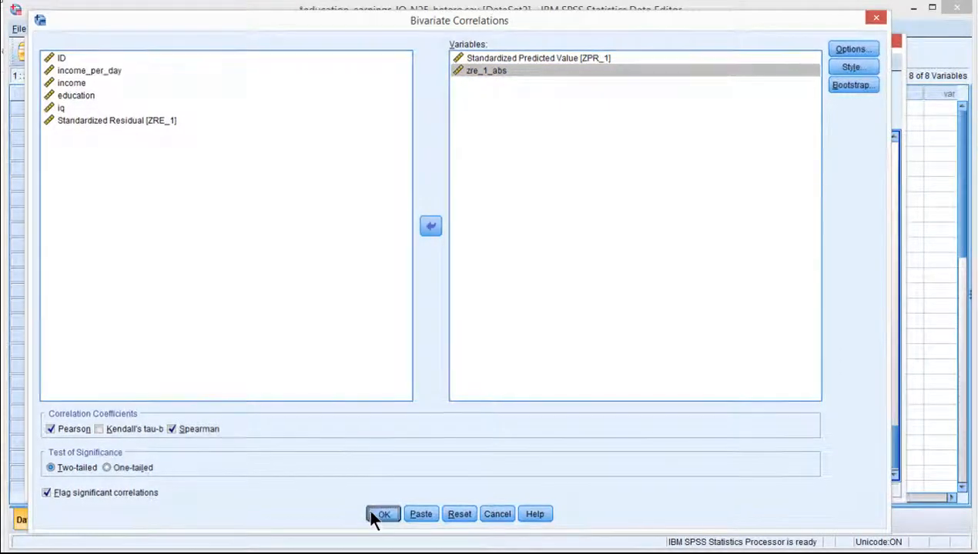
{"action": "left_click", "coordinate": [377, 514]}
- Examine the Pearson and Spearman correlation tables and compare them with the residual scatterplots and the regression coefficients
{"action": "scroll", "coordinate": [759, 401], "scroll_direction": "up", "scroll_amount": 1}
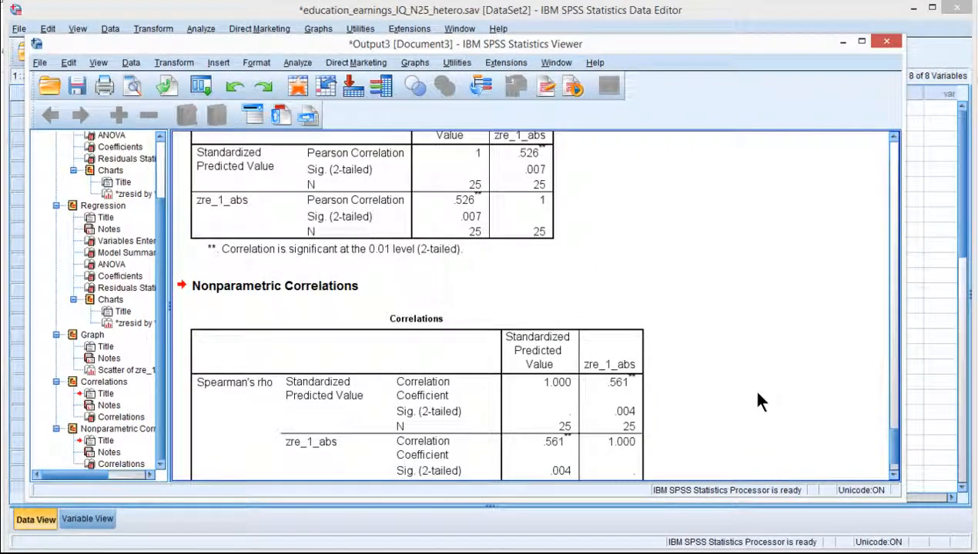
{"action": "scroll", "coordinate": [754, 393], "scroll_direction": "down", "scroll_amount": 1}
{"action": "scroll", "coordinate": [755, 393], "scroll_direction": "up", "scroll_amount": 3}
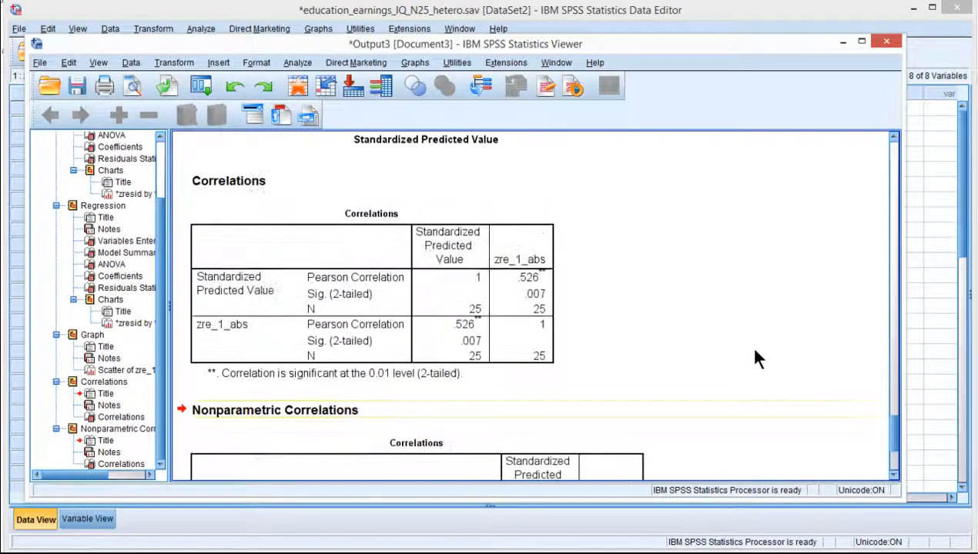
{"action": "left_click", "coordinate": [415, 289]}
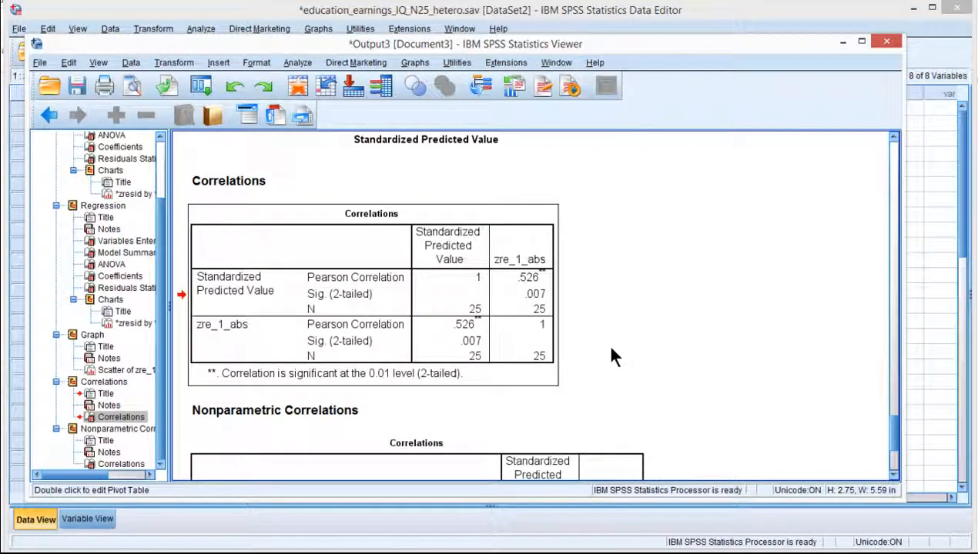
{"action": "scroll", "coordinate": [607, 375], "scroll_direction": "up", "scroll_amount": 5}
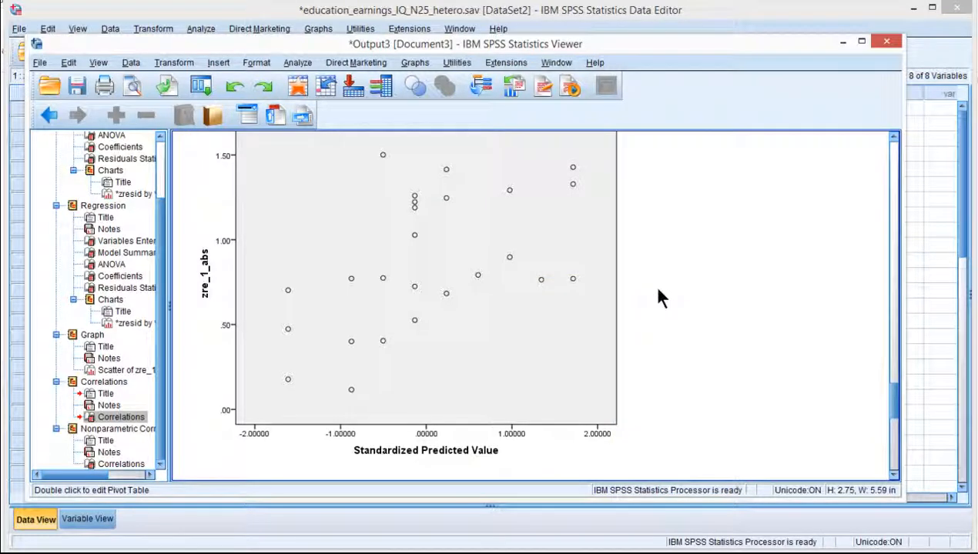
{"action": "scroll", "coordinate": [658, 300], "scroll_direction": "up", "scroll_amount": 5}
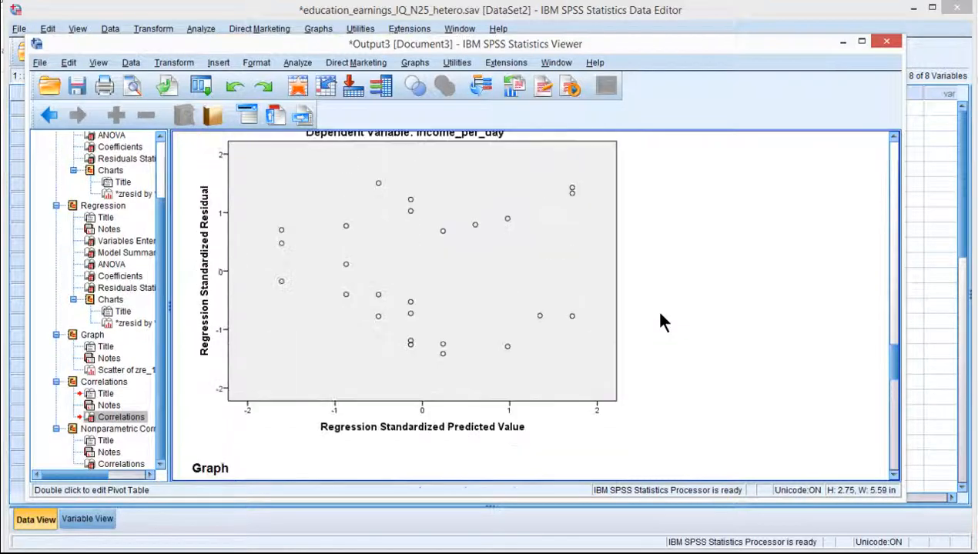
{"action": "scroll", "coordinate": [661, 322], "scroll_direction": "up", "scroll_amount": 3}
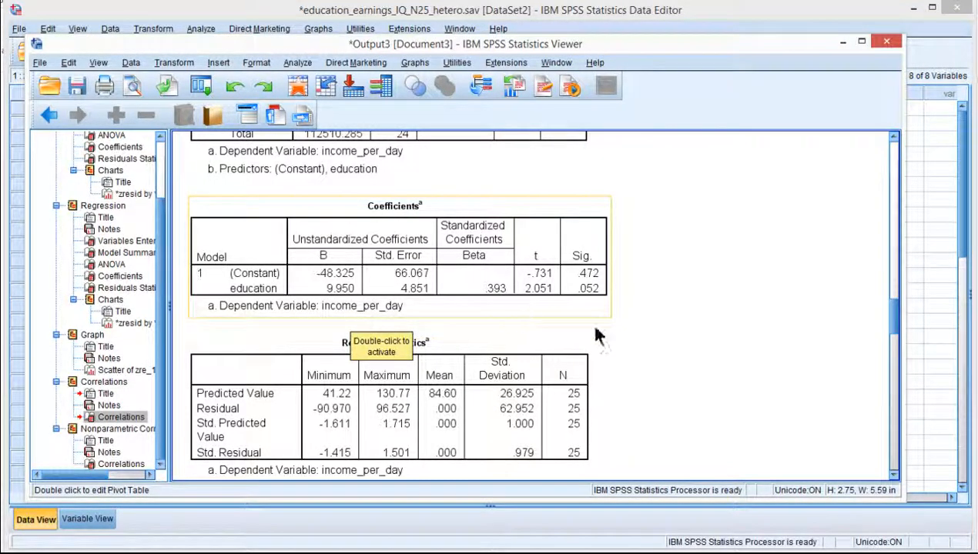
{"action": "scroll", "coordinate": [667, 416], "scroll_direction": "down", "scroll_amount": 15}
{"action": "scroll", "coordinate": [668, 415], "scroll_direction": "down", "scroll_amount": 4}
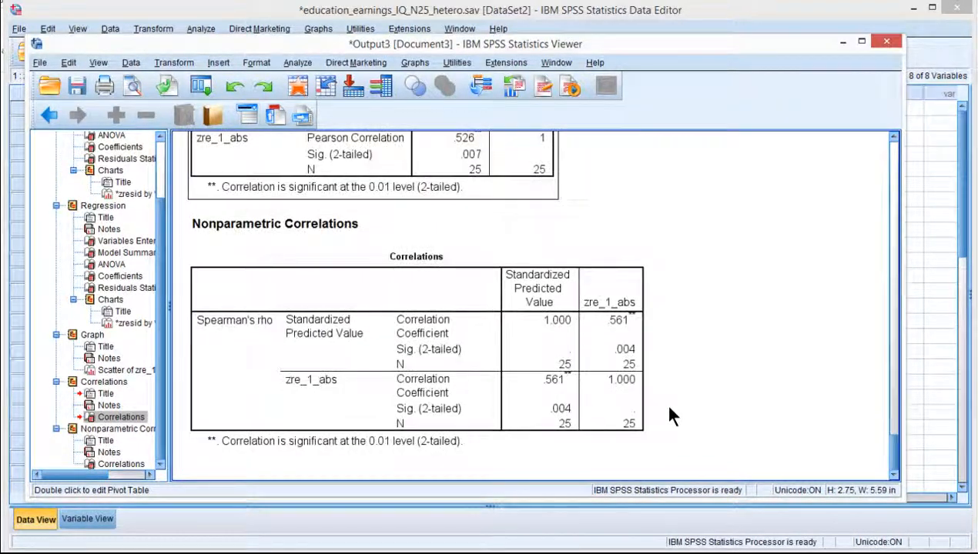
- Review the zre_1_abs scatterplot against the significance of the Pearson and Spearman correlations
{"action": "scroll", "coordinate": [668, 412], "scroll_direction": "up", "scroll_amount": 7}
{"action": "scroll", "coordinate": [654, 412], "scroll_direction": "down", "scroll_amount": 3}
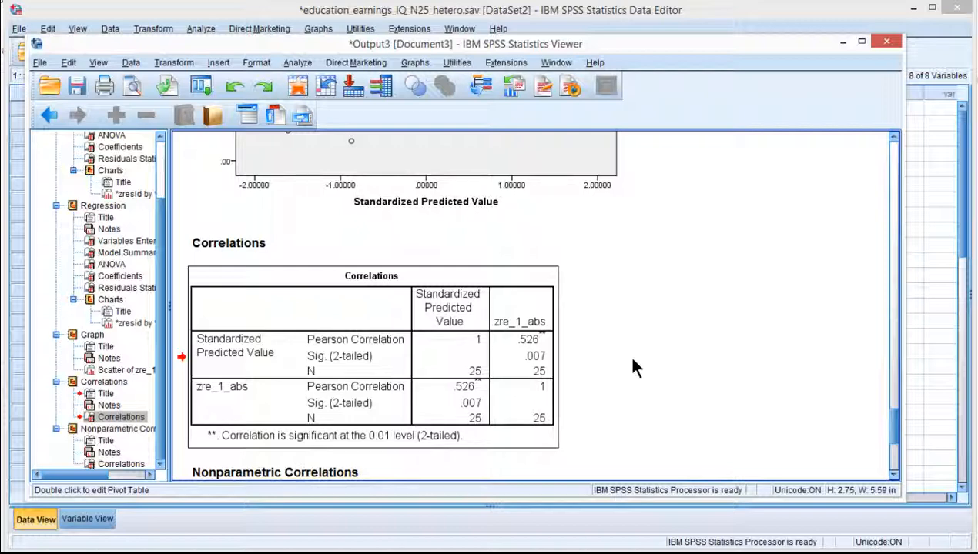
{"action": "scroll", "coordinate": [589, 355], "scroll_direction": "up", "scroll_amount": 2}
{"action": "scroll", "coordinate": [593, 360], "scroll_direction": "down", "scroll_amount": 1}
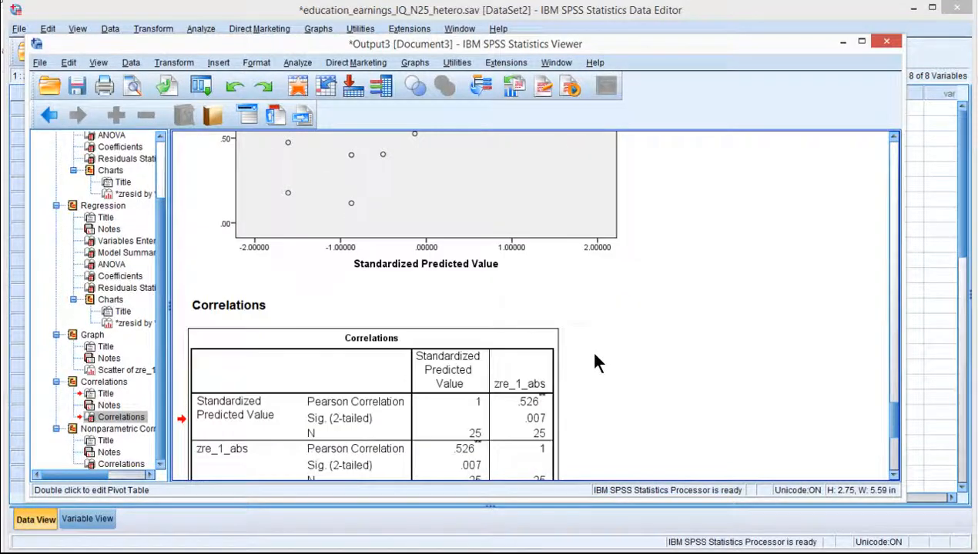
{"action": "scroll", "coordinate": [595, 356], "scroll_direction": "down", "scroll_amount": 1}
{"action": "scroll", "coordinate": [595, 356], "scroll_direction": "up", "scroll_amount": 2}
{"action": "scroll", "coordinate": [589, 348], "scroll_direction": "up", "scroll_amount": 5}
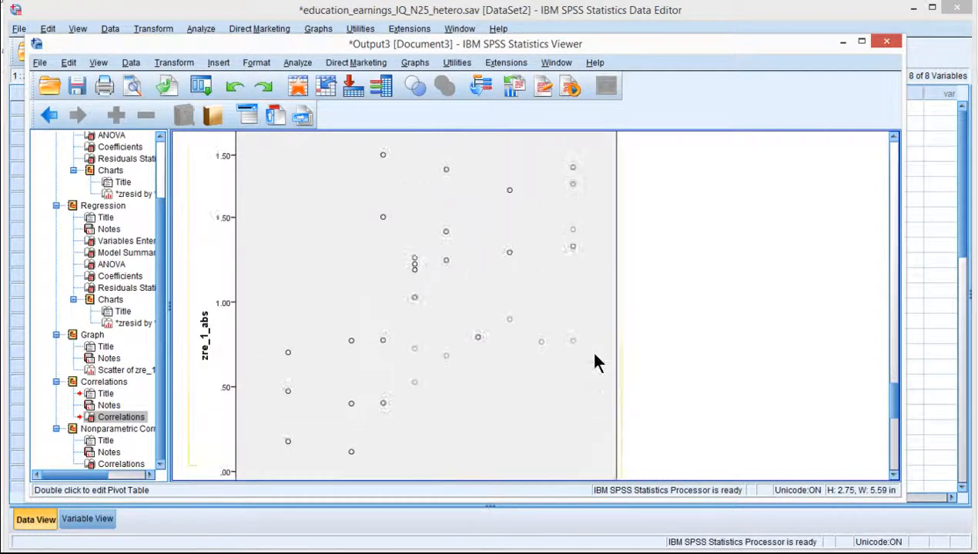
{"action": "scroll", "coordinate": [539, 339], "scroll_direction": "down", "scroll_amount": 3}
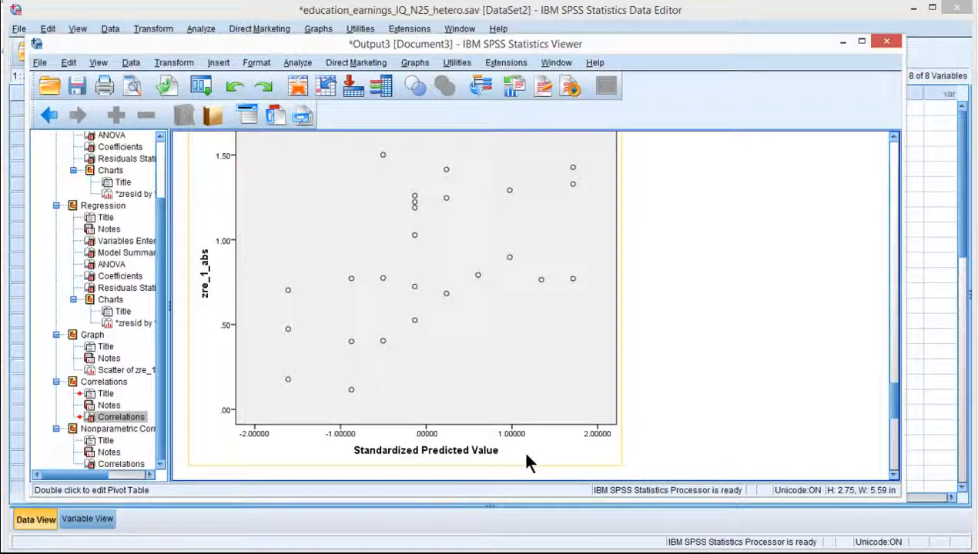
{"action": "scroll", "coordinate": [524, 459], "scroll_direction": "down", "scroll_amount": 10}
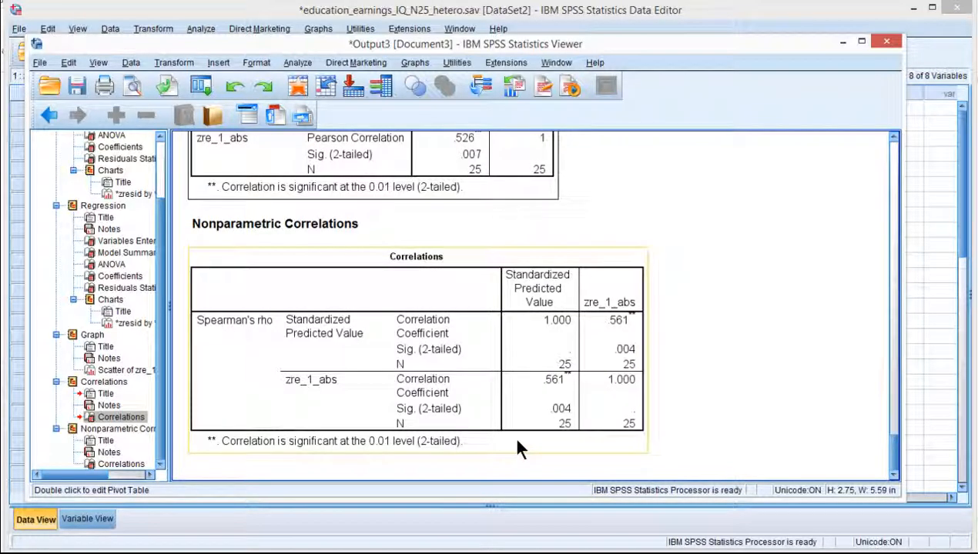
{"action": "left_click", "coordinate": [843, 41]}
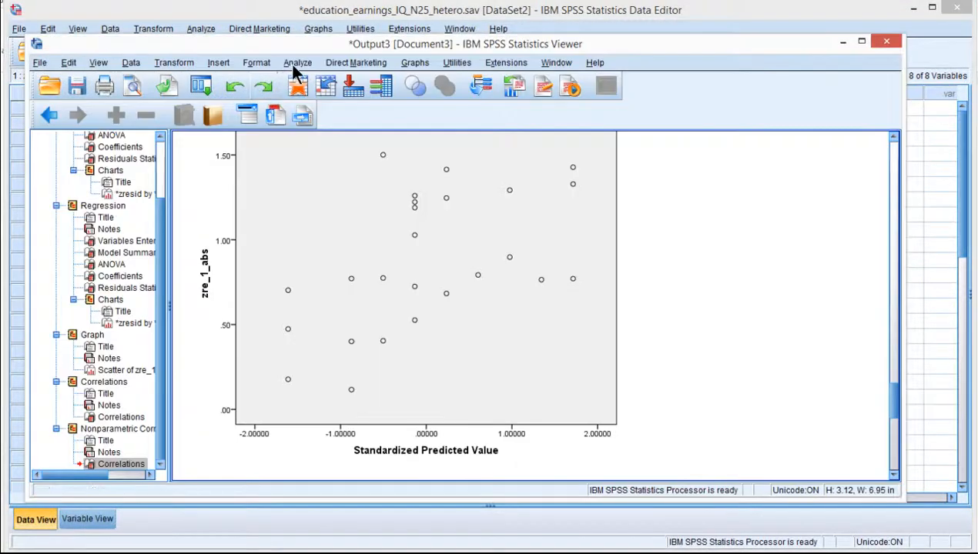
- Run the Heteroskedasticity test regression add-on with income_per_day as the outcome variable and education as the explanatory variable
{"action": "left_click", "coordinate": [294, 65]}
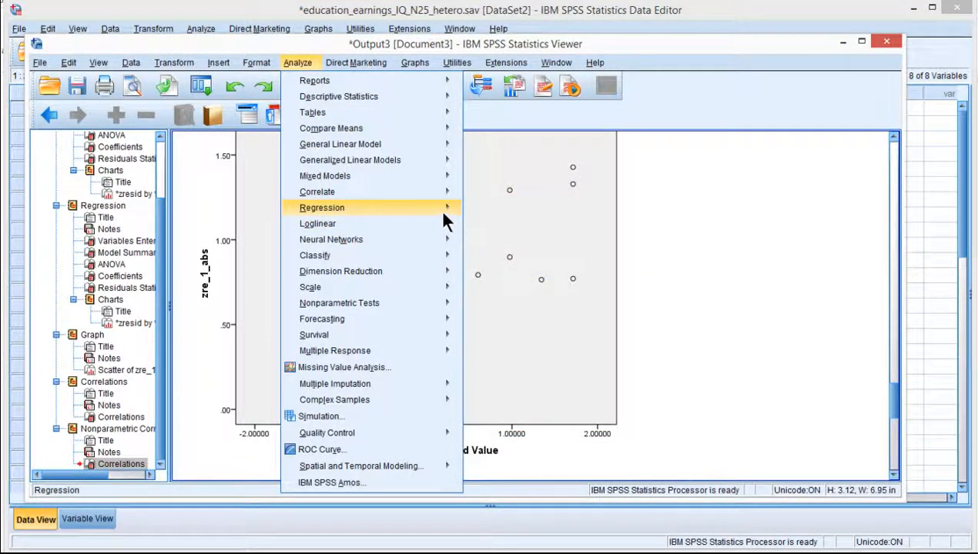
{"action": "mouse_move", "coordinate": [441, 208]}
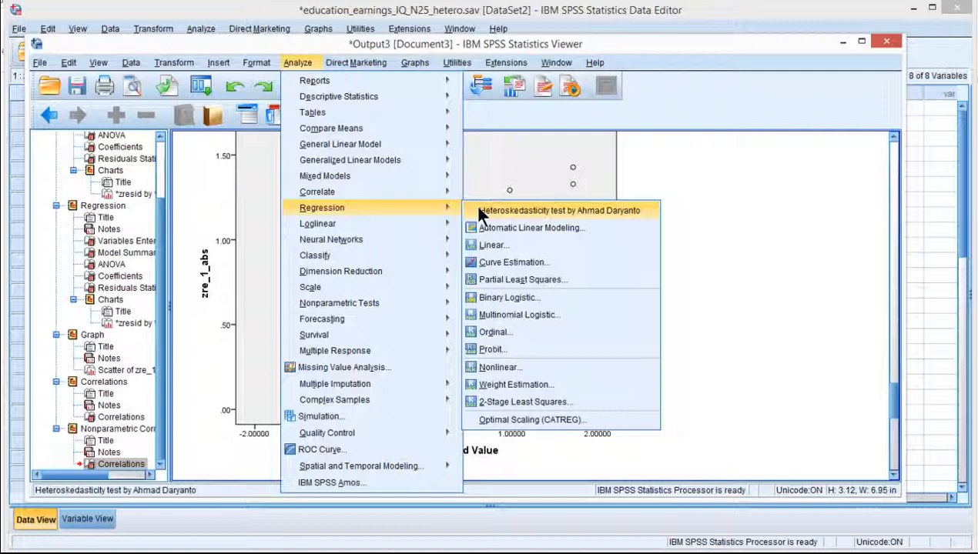
{"action": "left_click", "coordinate": [479, 211]}
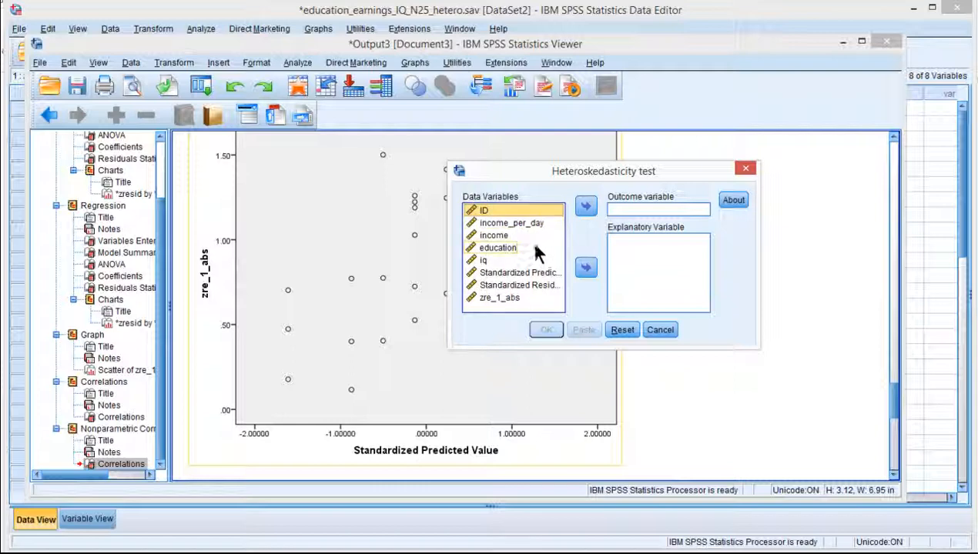
{"action": "left_click", "coordinate": [502, 222]}
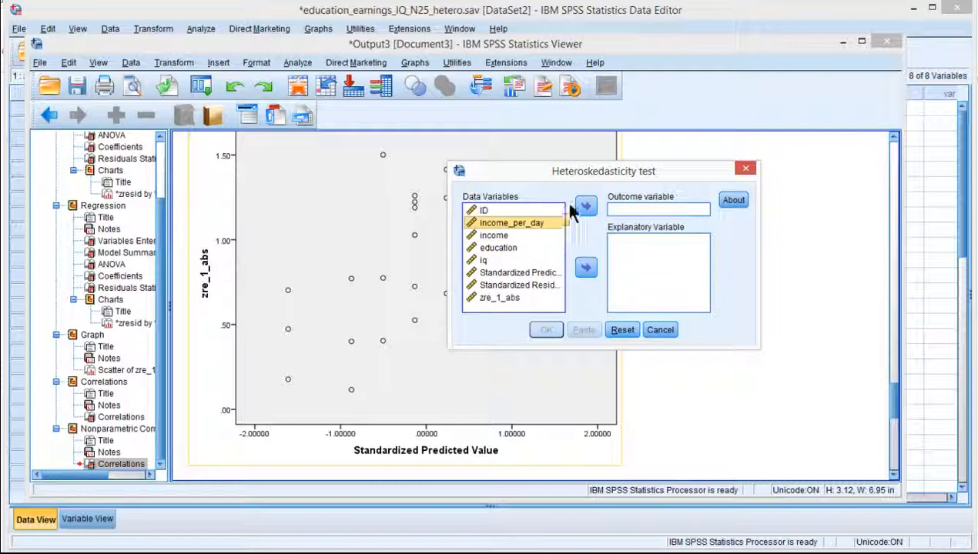
{"action": "left_click", "coordinate": [585, 206]}
{"action": "left_click", "coordinate": [497, 235]}
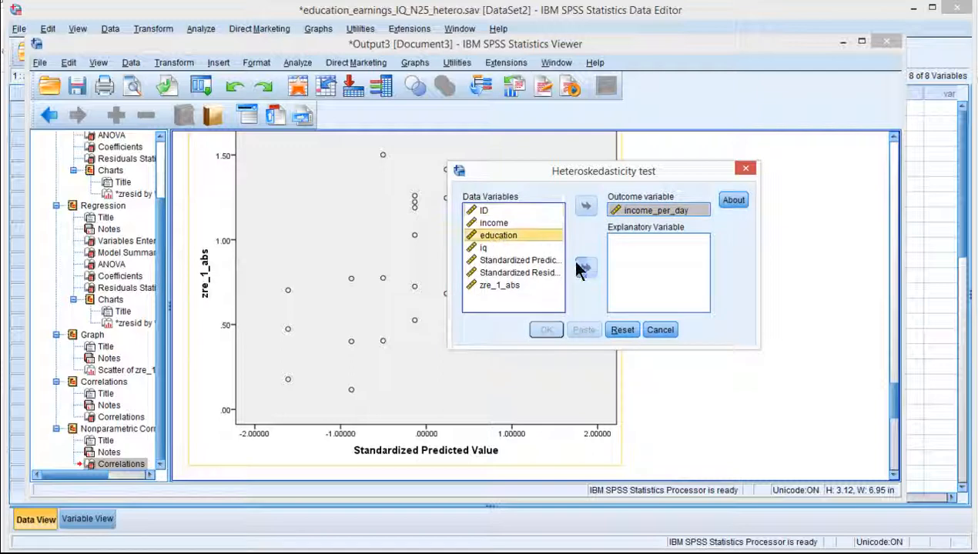
{"action": "left_click", "coordinate": [583, 268]}
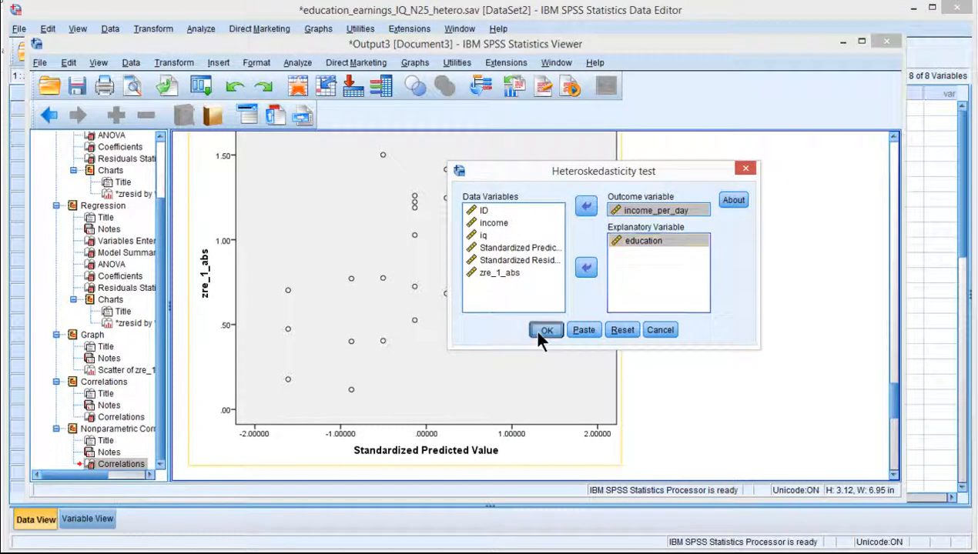
{"action": "left_click", "coordinate": [541, 331]}
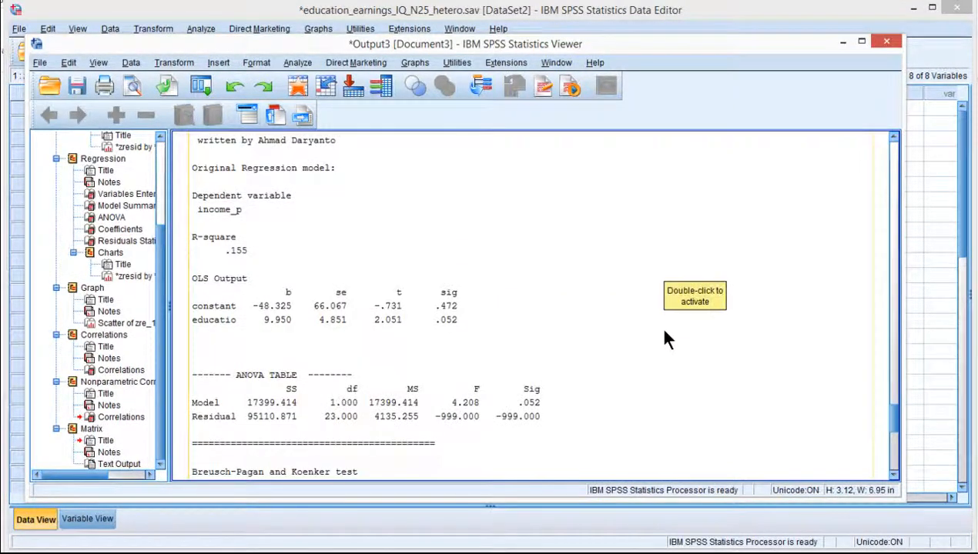
- Examine the OLS, ANOVA and Breusch-Pagan and Koenker test results in the Matrix output against the Pearson and Spearman correlations
{"action": "scroll", "coordinate": [664, 333], "scroll_direction": "down", "scroll_amount": 2}
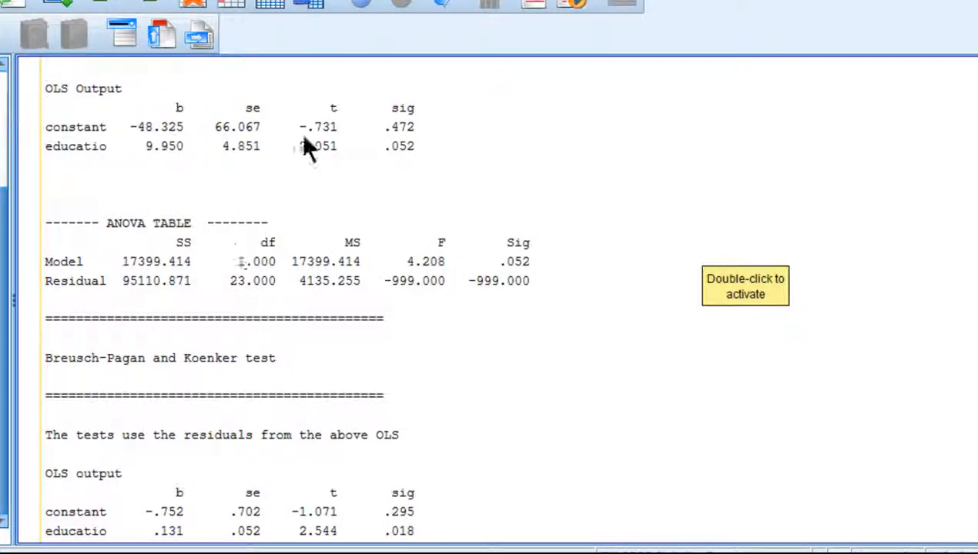
{"action": "scroll", "coordinate": [534, 340], "scroll_direction": "down", "scroll_amount": 10}
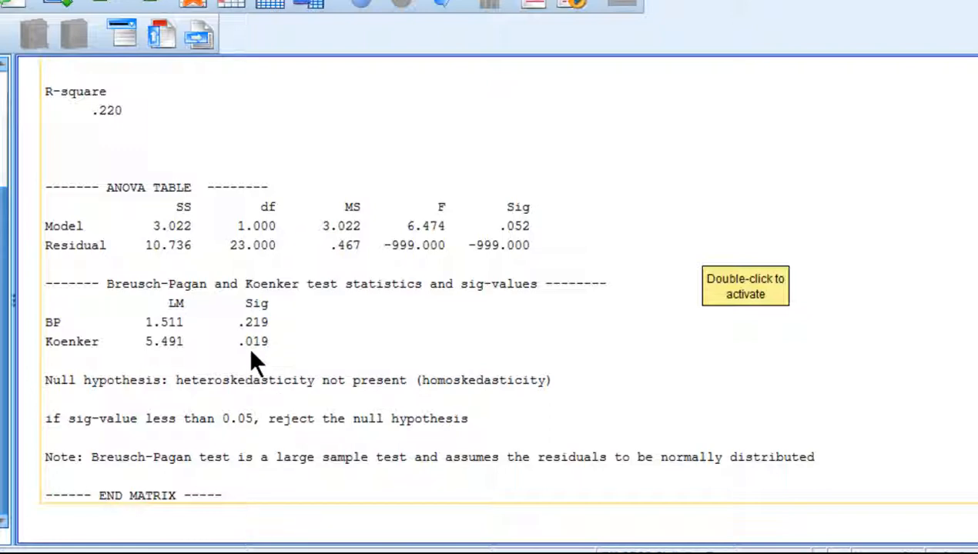
{"action": "scroll", "coordinate": [261, 366], "scroll_direction": "up", "scroll_amount": 3}
{"action": "scroll", "coordinate": [270, 377], "scroll_direction": "up", "scroll_amount": 2}
{"action": "scroll", "coordinate": [270, 377], "scroll_direction": "down", "scroll_amount": 6}
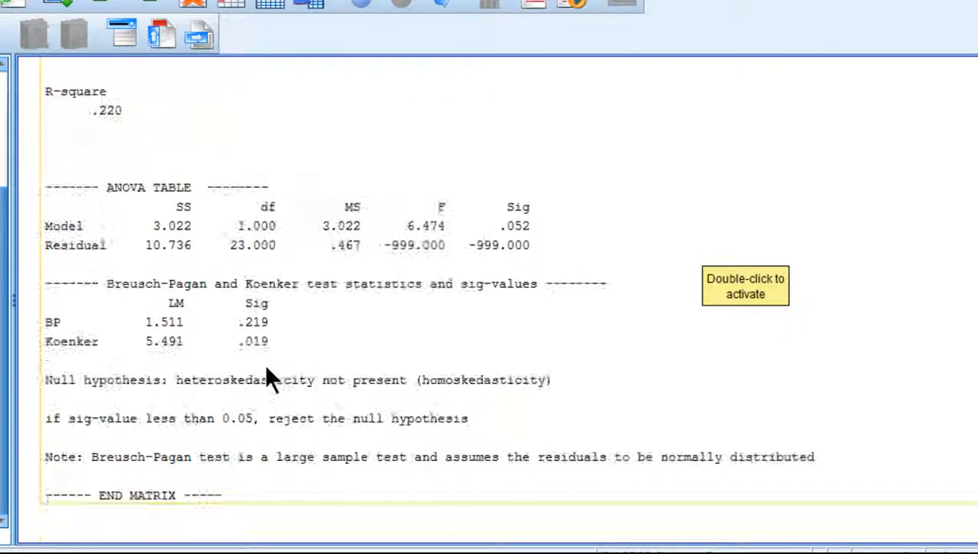
{"action": "scroll", "coordinate": [270, 377], "scroll_direction": "up", "scroll_amount": 3}
{"action": "scroll", "coordinate": [266, 377], "scroll_direction": "up", "scroll_amount": 10}
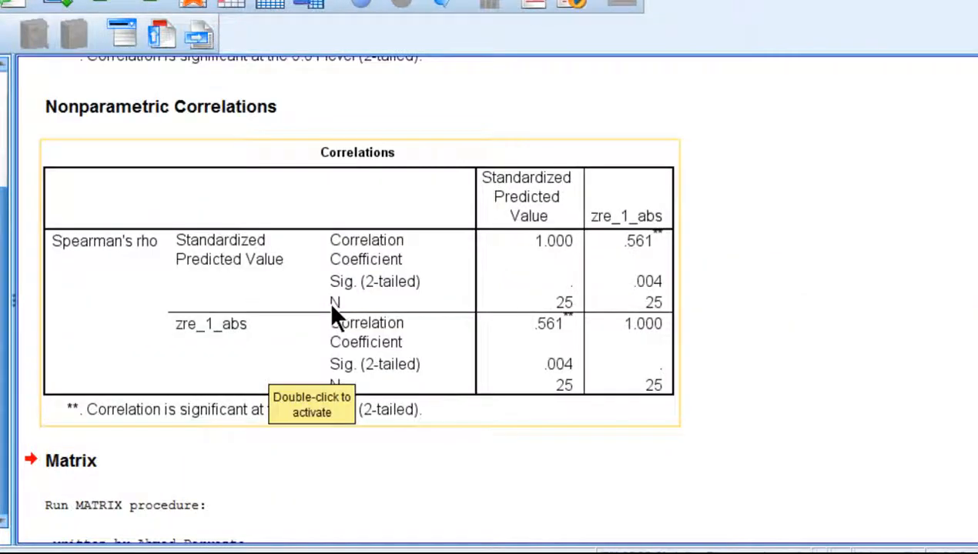
{"action": "left_click", "coordinate": [332, 308]}
{"action": "scroll", "coordinate": [333, 308], "scroll_direction": "up", "scroll_amount": 5}
{"action": "scroll", "coordinate": [334, 308], "scroll_direction": "up", "scroll_amount": 5}
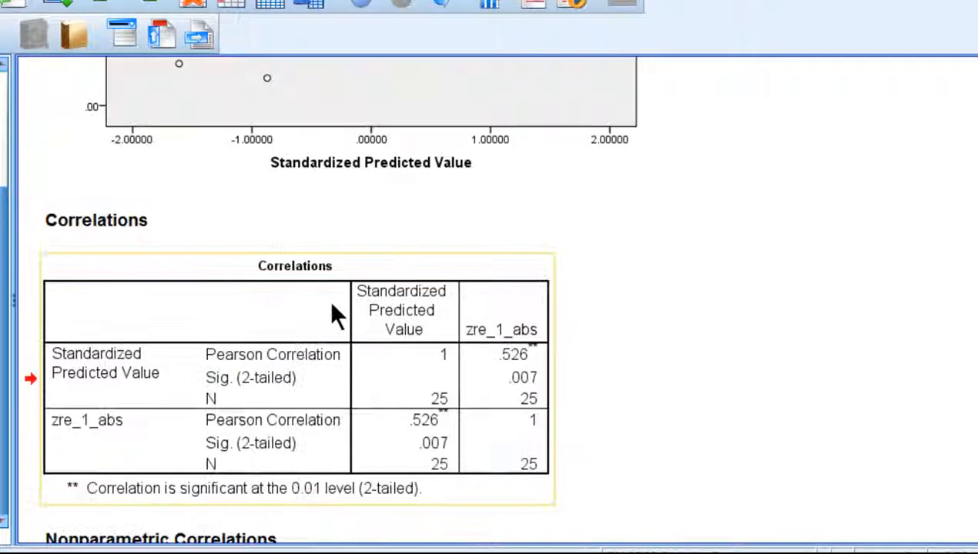
{"action": "left_click", "coordinate": [336, 315]}
{"action": "scroll", "coordinate": [157, 273], "scroll_direction": "up", "scroll_amount": 2}
{"action": "scroll", "coordinate": [301, 322], "scroll_direction": "down", "scroll_amount": 15}
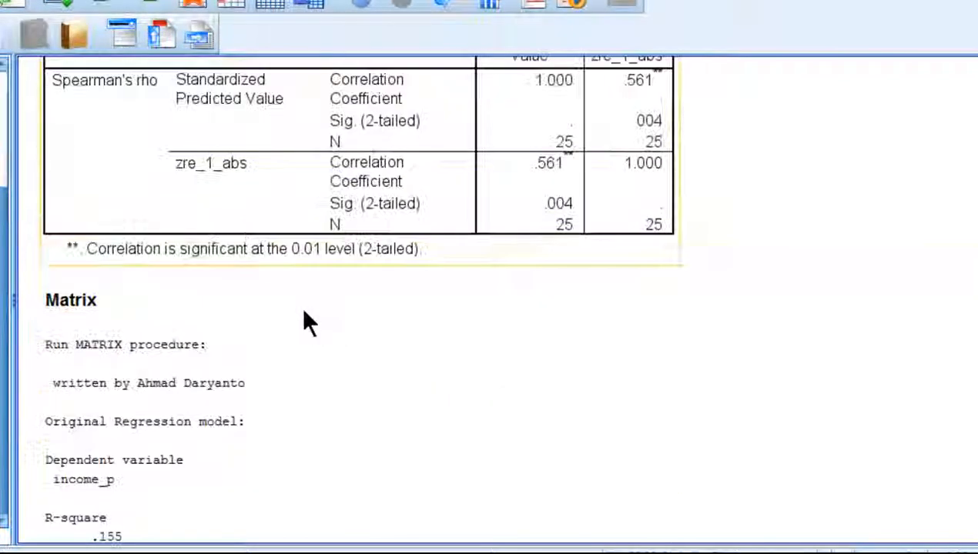
{"action": "scroll", "coordinate": [343, 347], "scroll_direction": "down", "scroll_amount": 5}
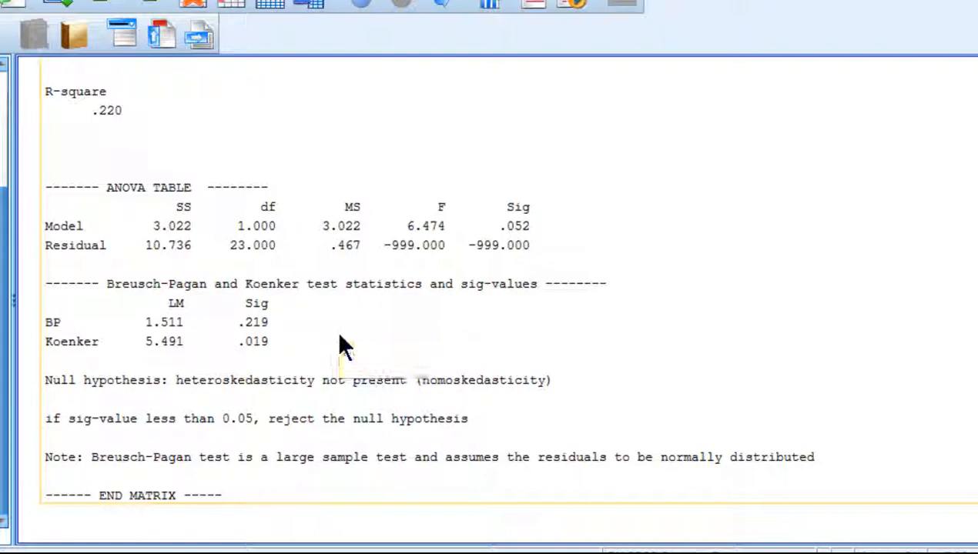
- Compare the Koenker significance with the zre_1_abs scatterplot, the correlation tables and the original regression's coefficients and residual plot
{"action": "scroll", "coordinate": [606, 389], "scroll_direction": "up", "scroll_amount": 20}
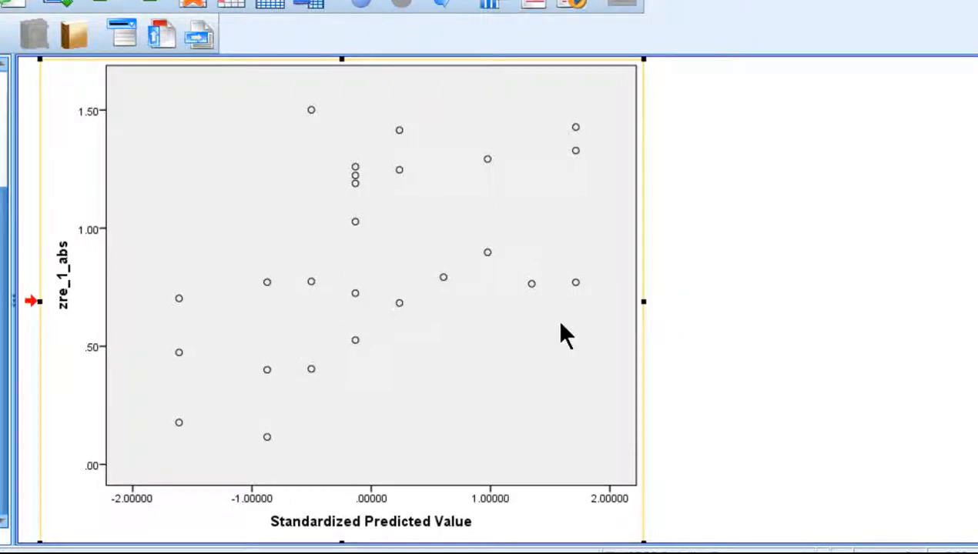
{"action": "scroll", "coordinate": [390, 173], "scroll_direction": "down", "scroll_amount": 5}
{"action": "scroll", "coordinate": [458, 266], "scroll_direction": "down", "scroll_amount": 5}
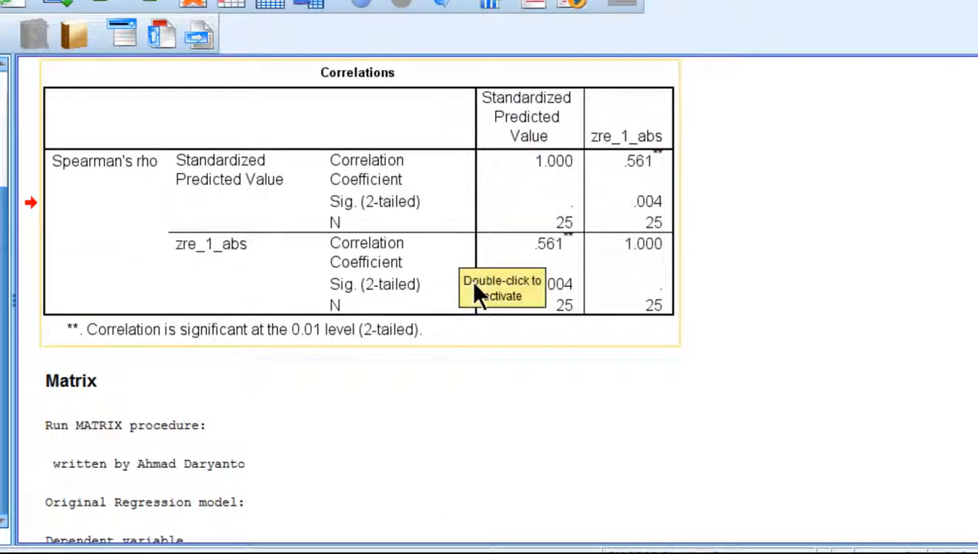
{"action": "scroll", "coordinate": [475, 288], "scroll_direction": "up", "scroll_amount": 5}
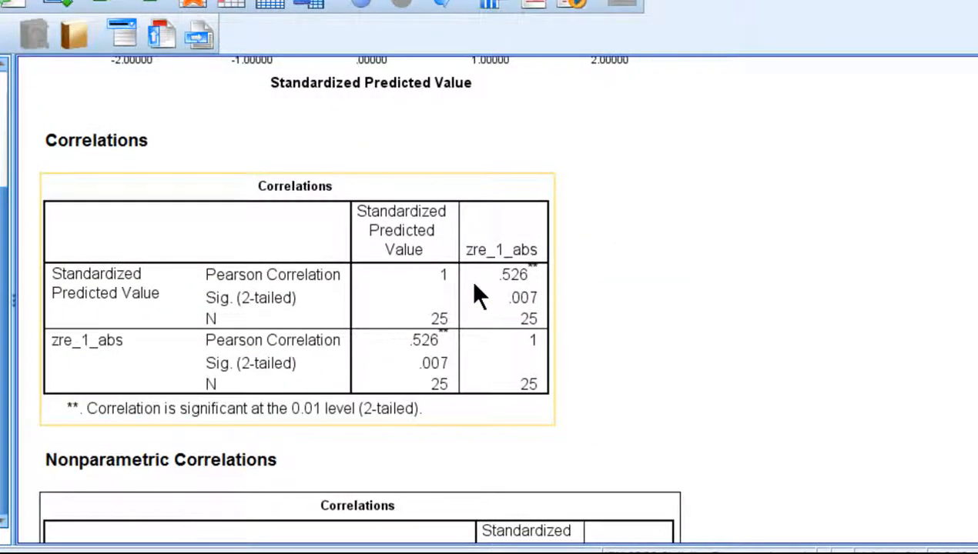
{"action": "scroll", "coordinate": [477, 295], "scroll_direction": "down", "scroll_amount": 15}
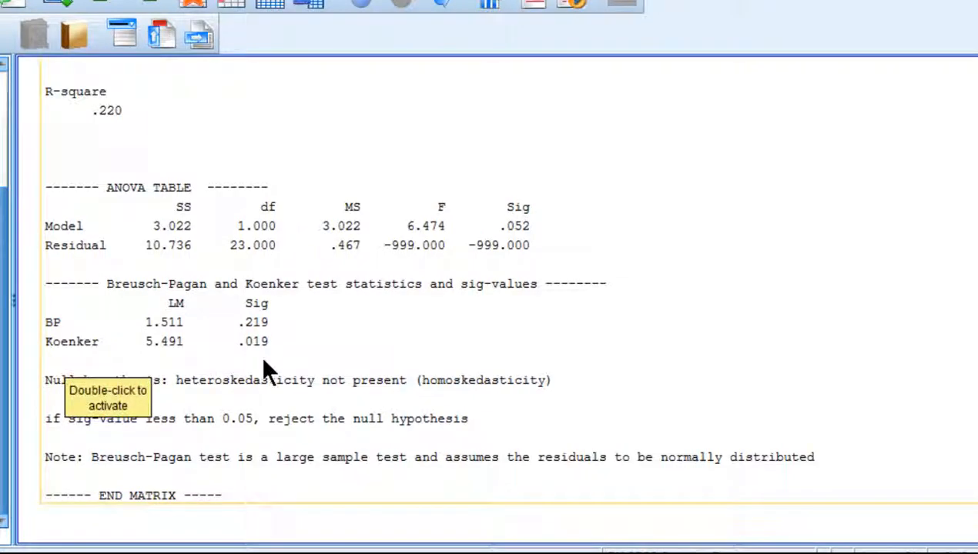
{"action": "scroll", "coordinate": [420, 309], "scroll_direction": "up", "scroll_amount": 15}
{"action": "scroll", "coordinate": [419, 309], "scroll_direction": "down", "scroll_amount": 8}
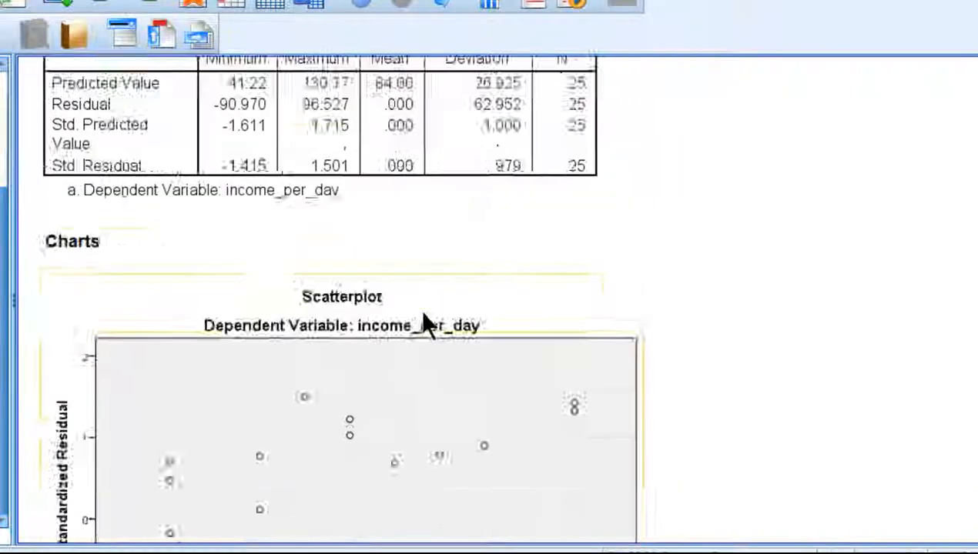
{"action": "scroll", "coordinate": [423, 316], "scroll_direction": "up", "scroll_amount": 5}
{"action": "scroll", "coordinate": [423, 315], "scroll_direction": "down", "scroll_amount": 15}
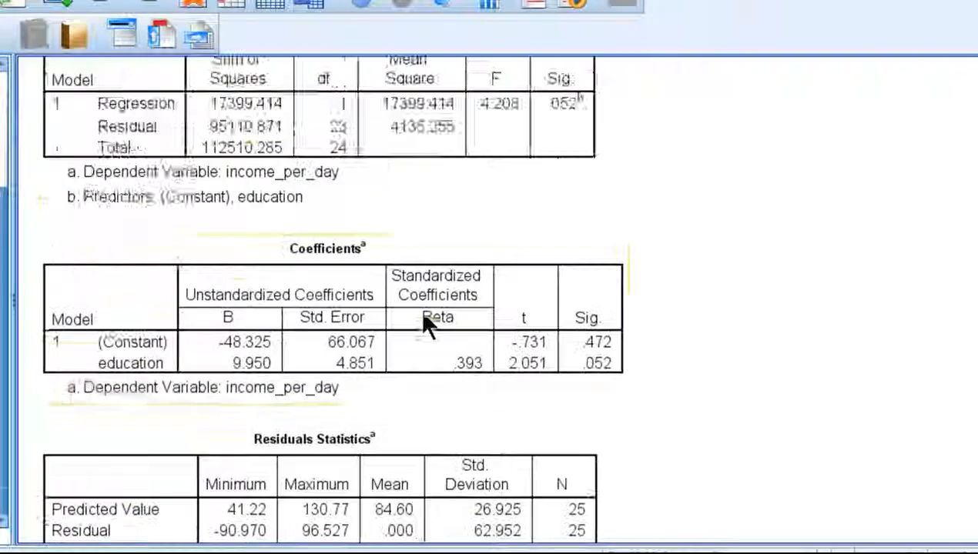